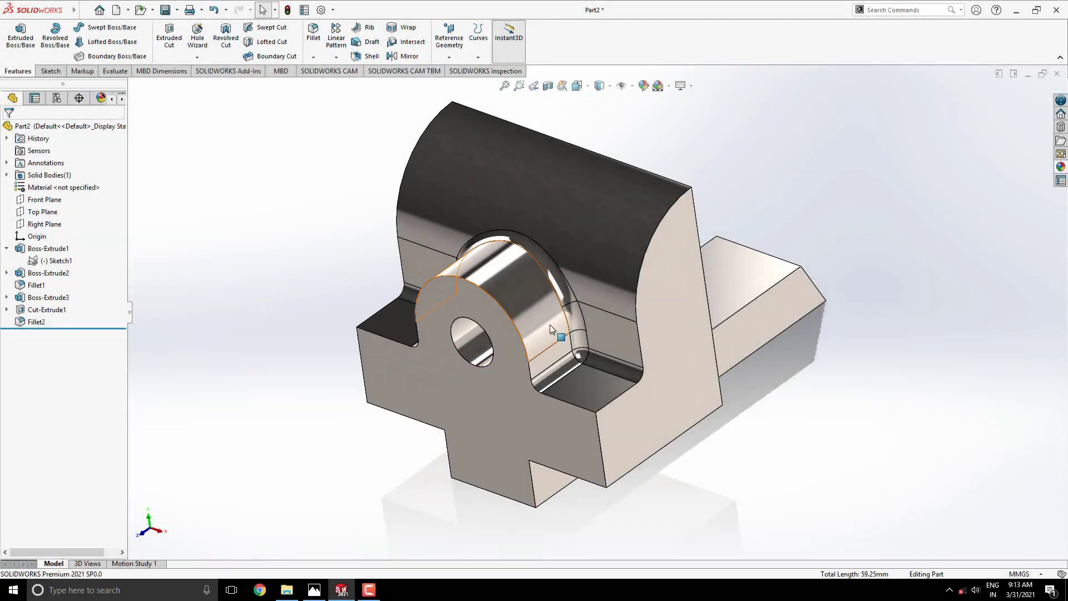
Step: Orbit the finished reference part to inspect it, then snap it to an isometric view
middle_click_drag(549, 325, 489, 352)
middle_click_drag(811, 304, 539, 332)
key("space")
left_click(429, 340)
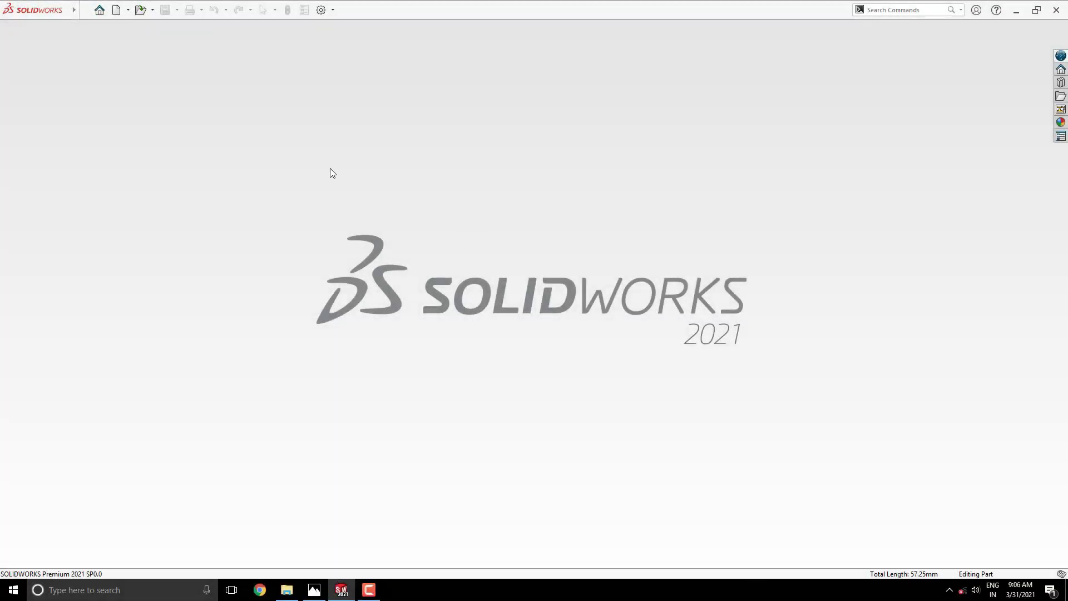
Step: Create a new part, Part2, and narrow its window beside the 23 final.jpg reference drawing
left_click(119, 11)
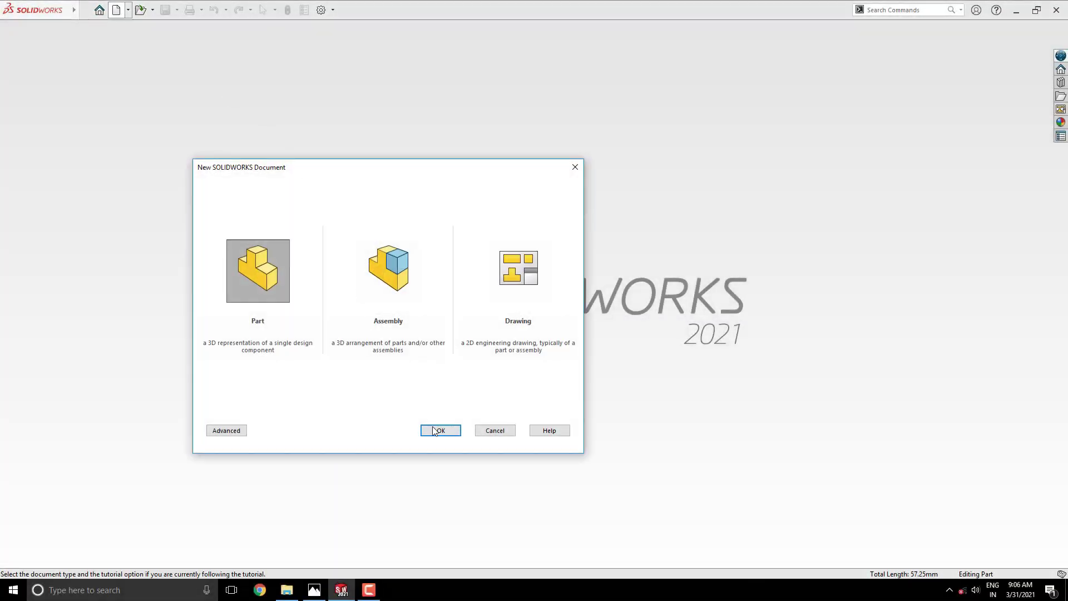
left_click(440, 430)
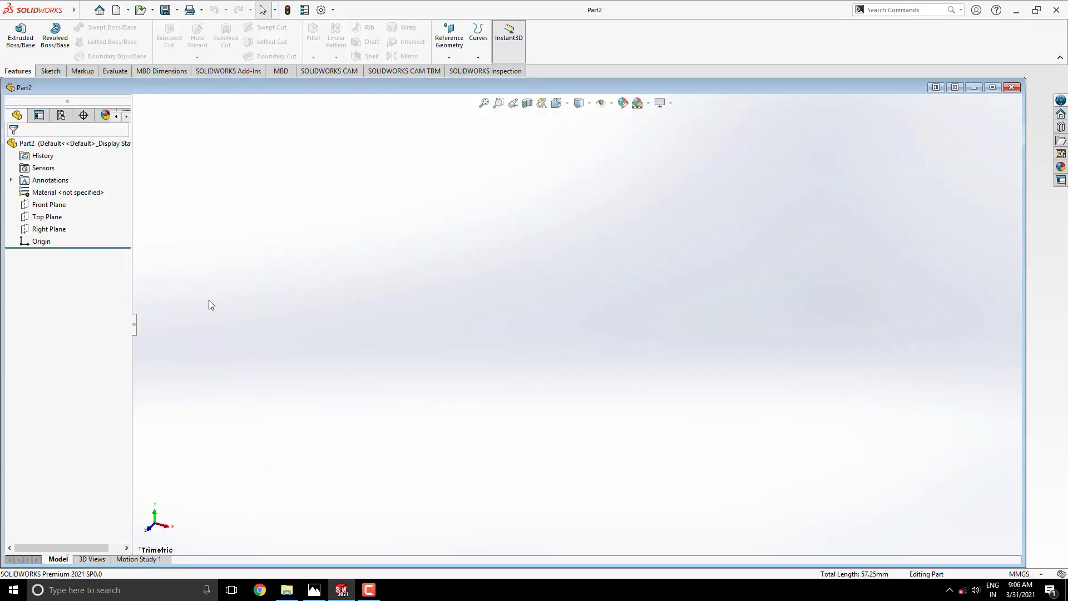
left_click_drag(5, 295, 315, 288)
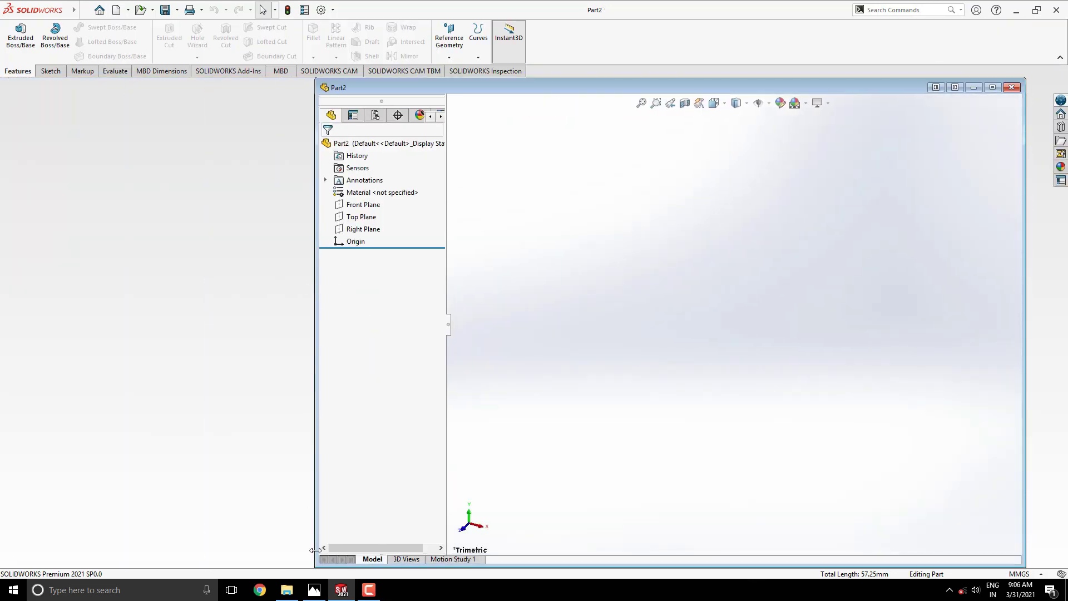
left_click(314, 590)
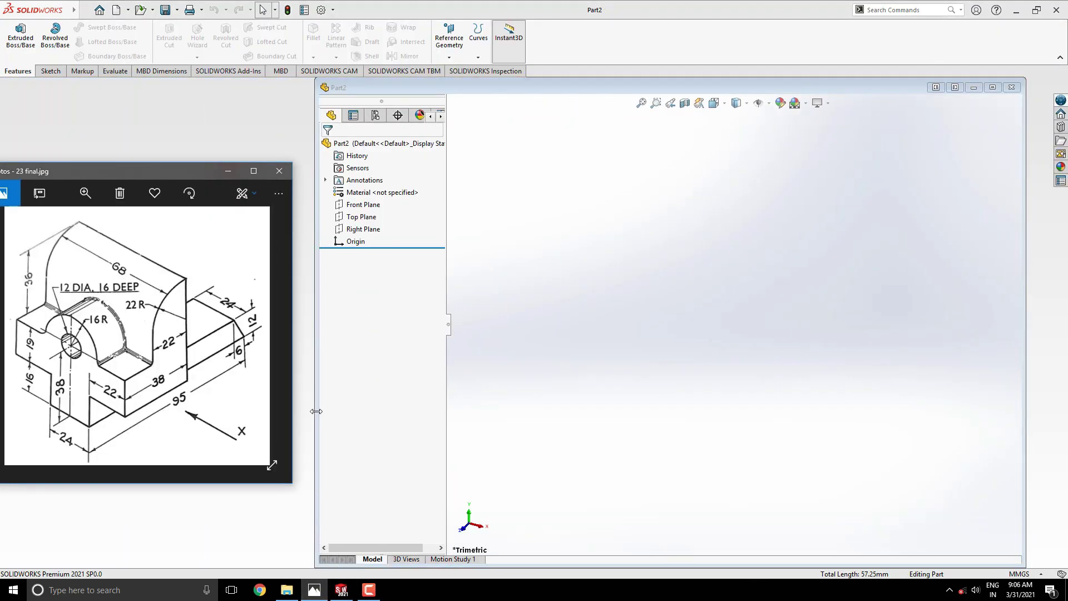
left_click_drag(316, 410, 289, 409)
left_click_drag(690, 78, 690, 66)
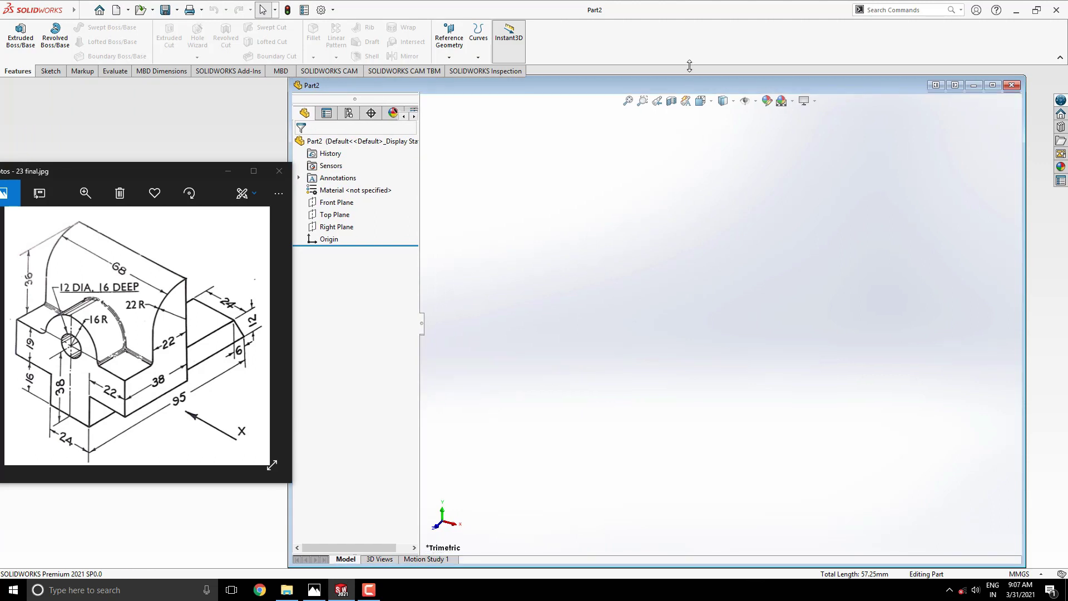
left_click_drag(1030, 349, 1057, 347)
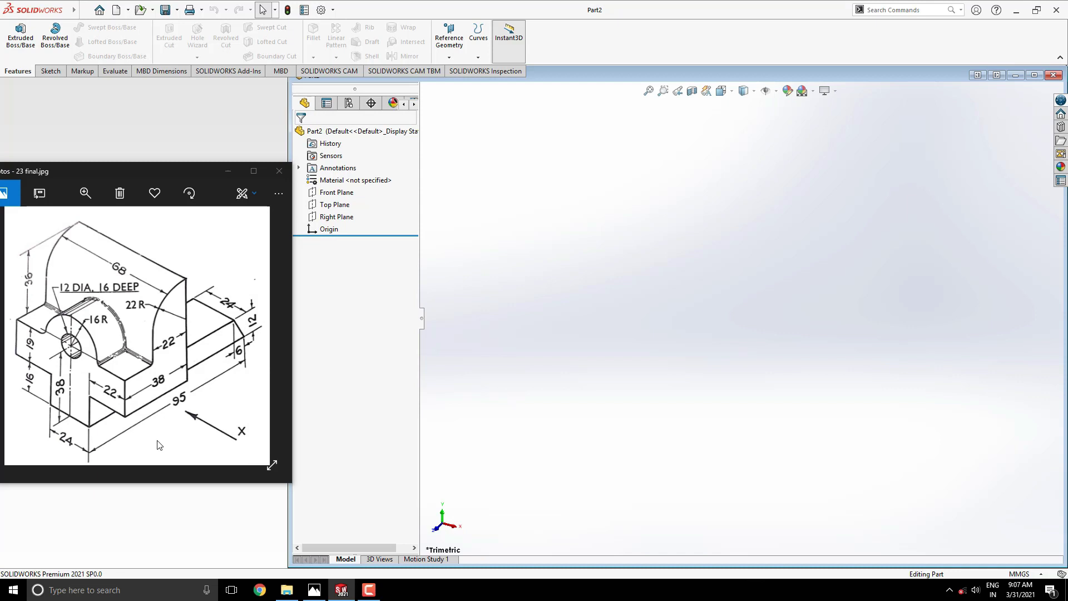
scroll(157, 436, "up", 1)
scroll(173, 415, "down", 1)
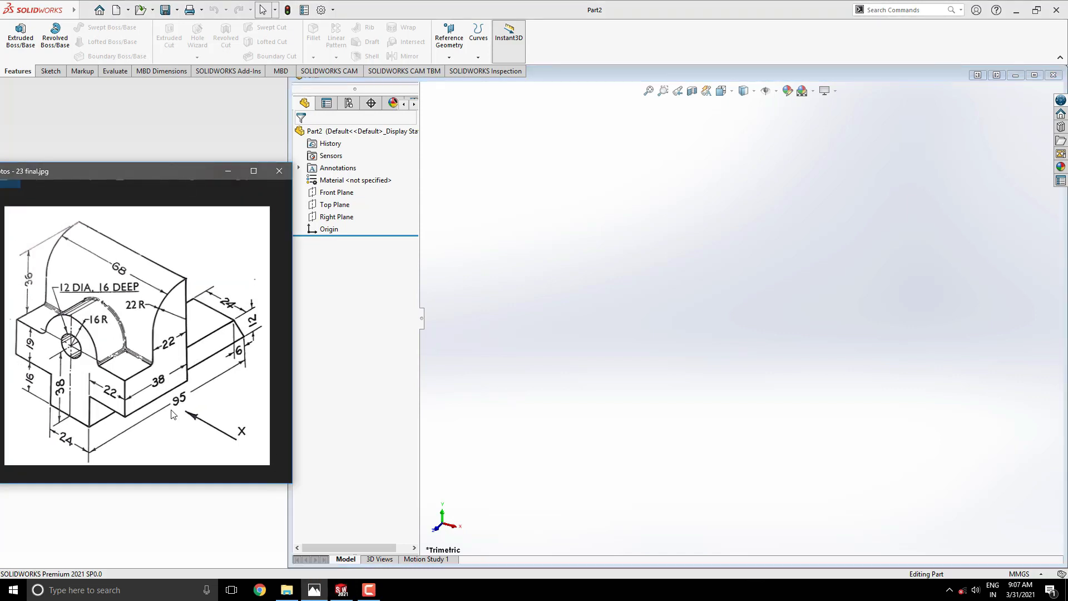
scroll(177, 423, "up", 1)
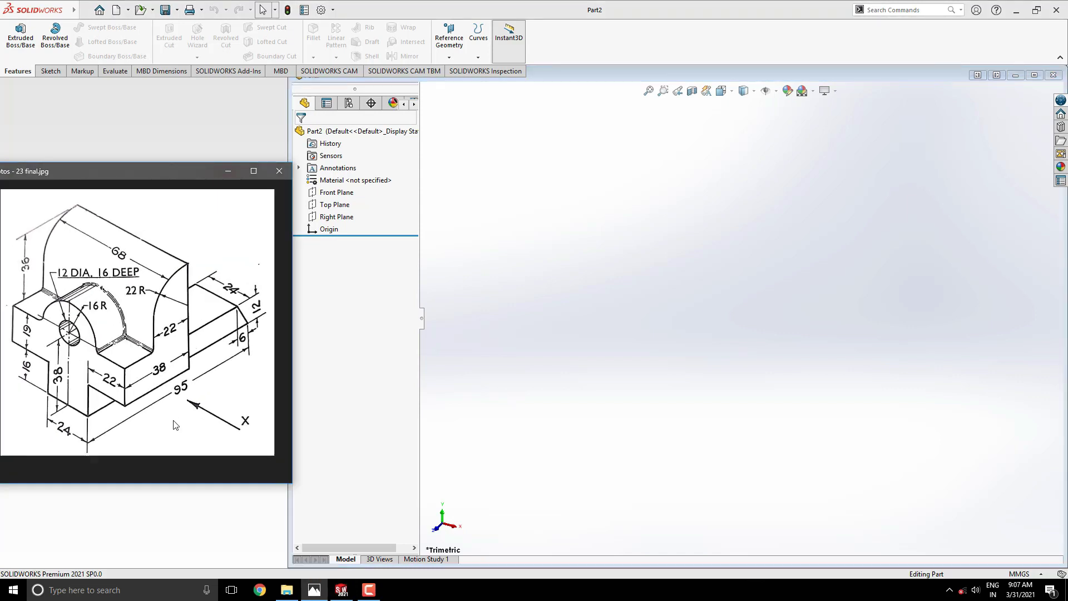
scroll(182, 420, "down", 1)
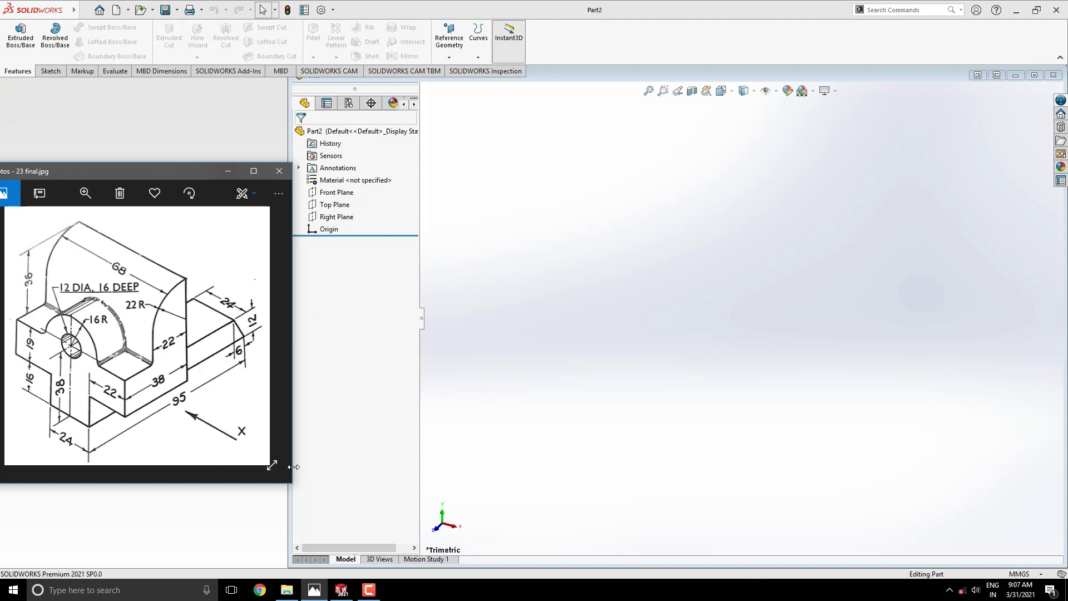
Step: Start a new sketch on the Right Plane
left_click(634, 332)
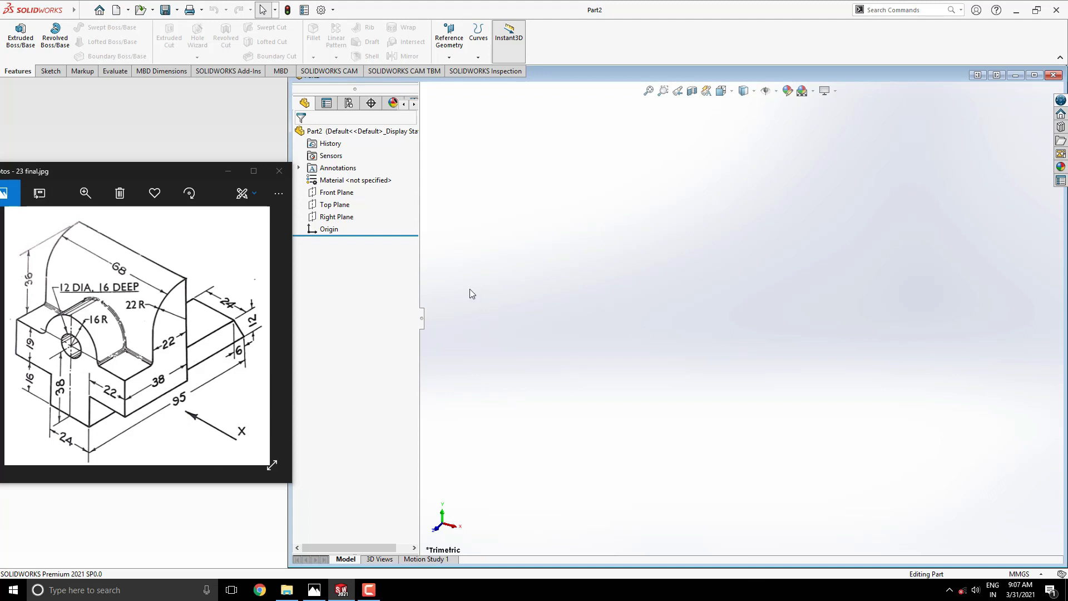
left_click(342, 217)
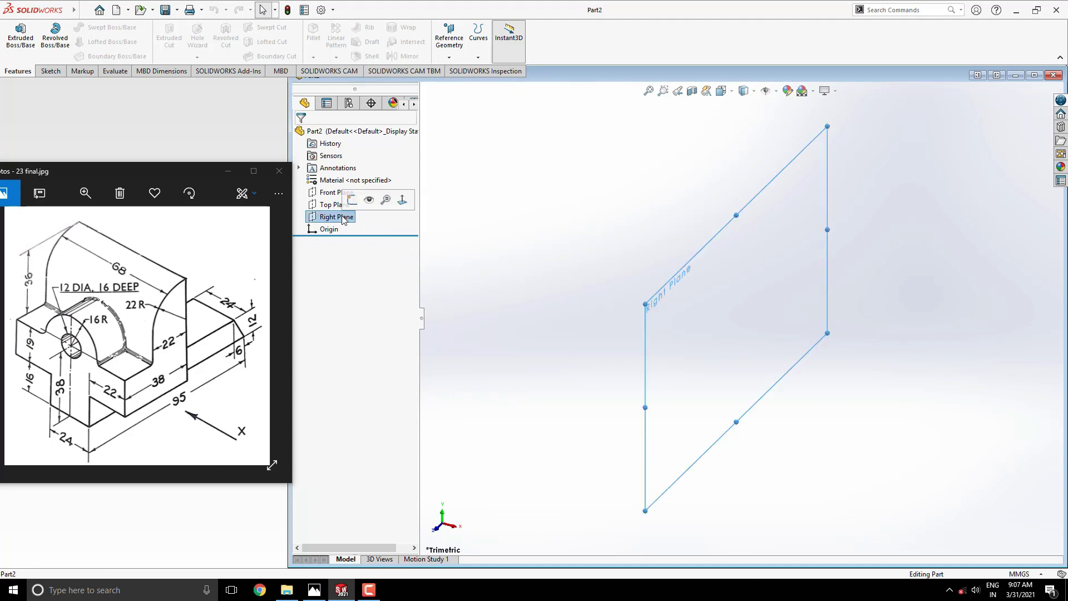
left_click(352, 199)
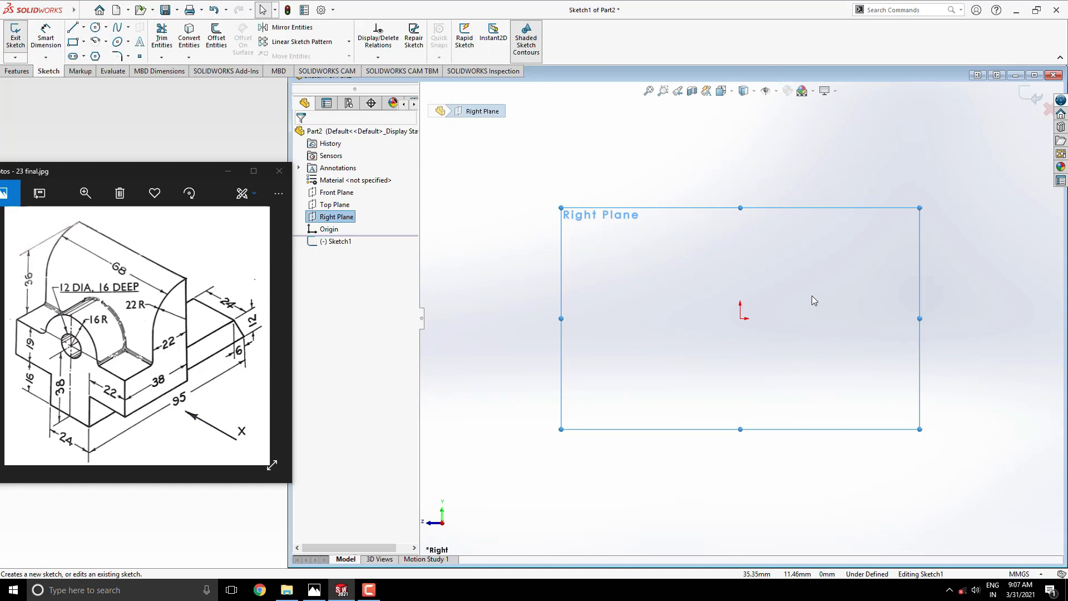
scroll(776, 285, "down", 1)
scroll(773, 285, "down", 1)
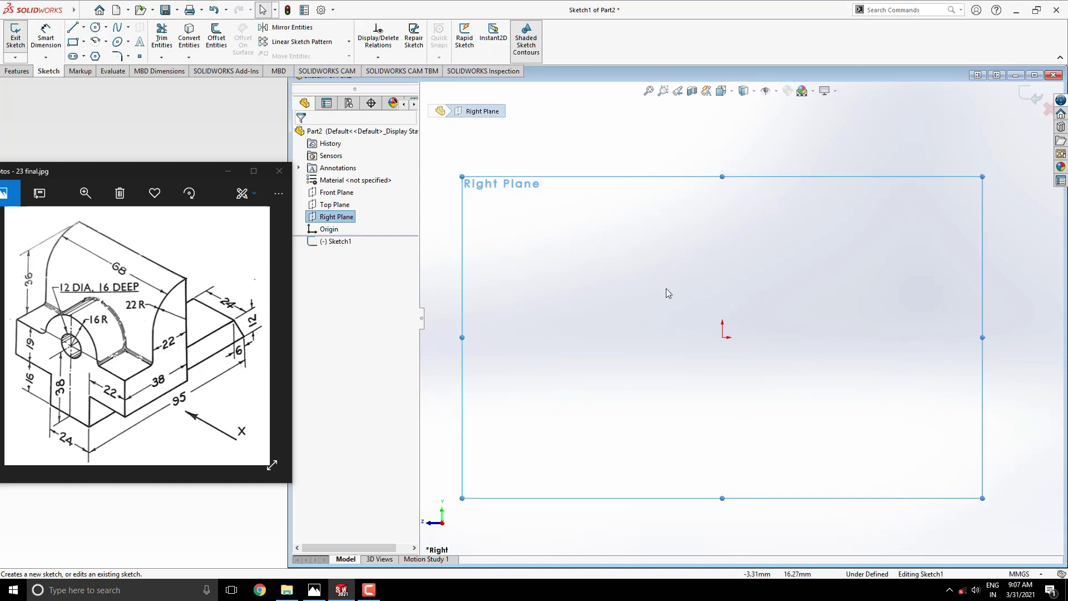
Step: Draw a corner rectangle from the origin, 12 mm high and 95 mm wide
left_click(72, 41)
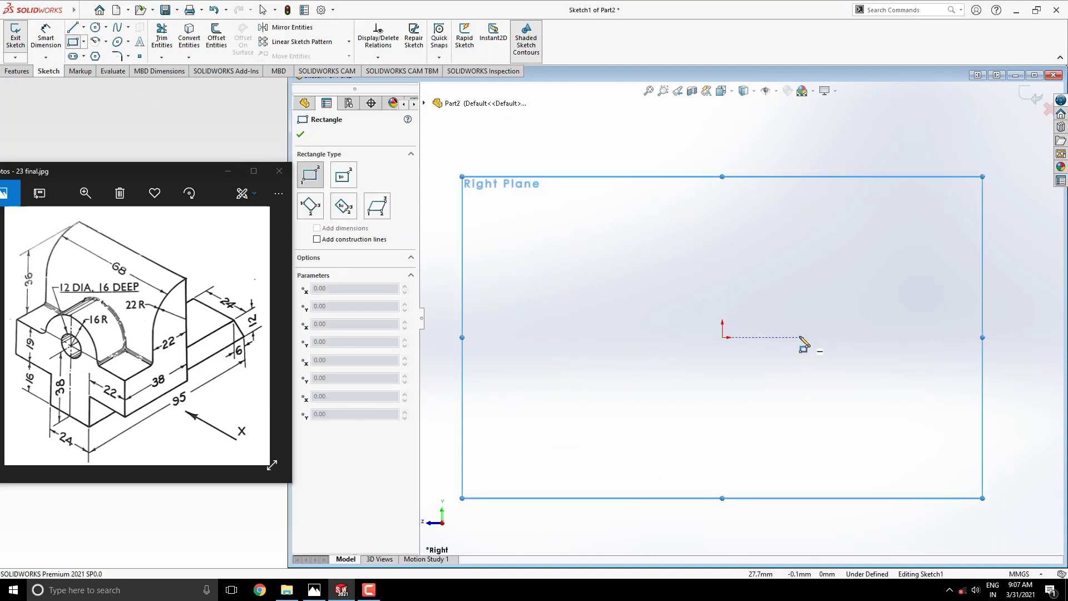
scroll(939, 312, "down", 2)
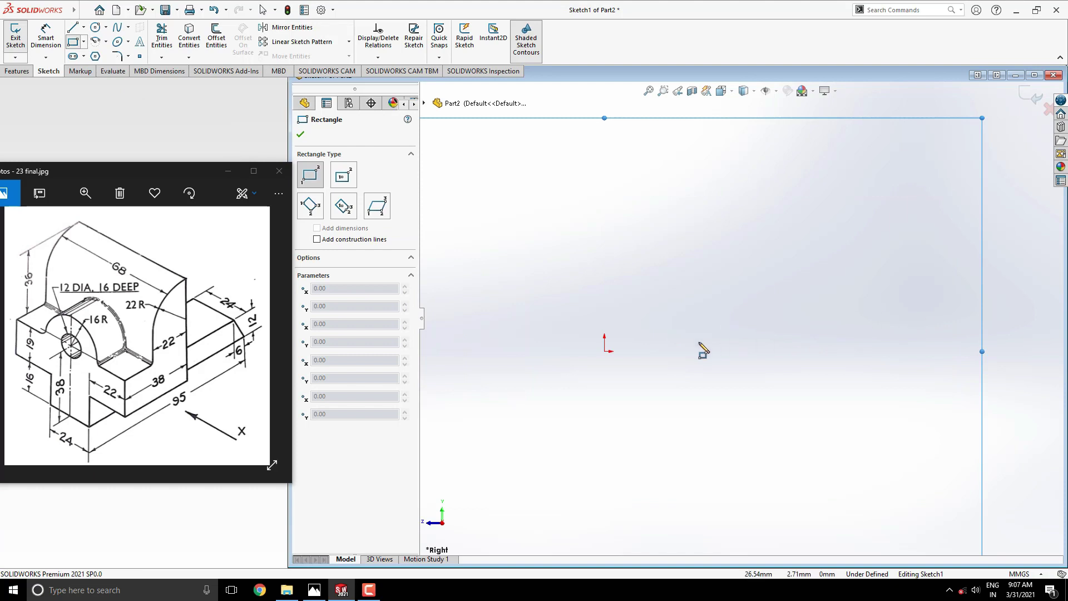
left_click(606, 352)
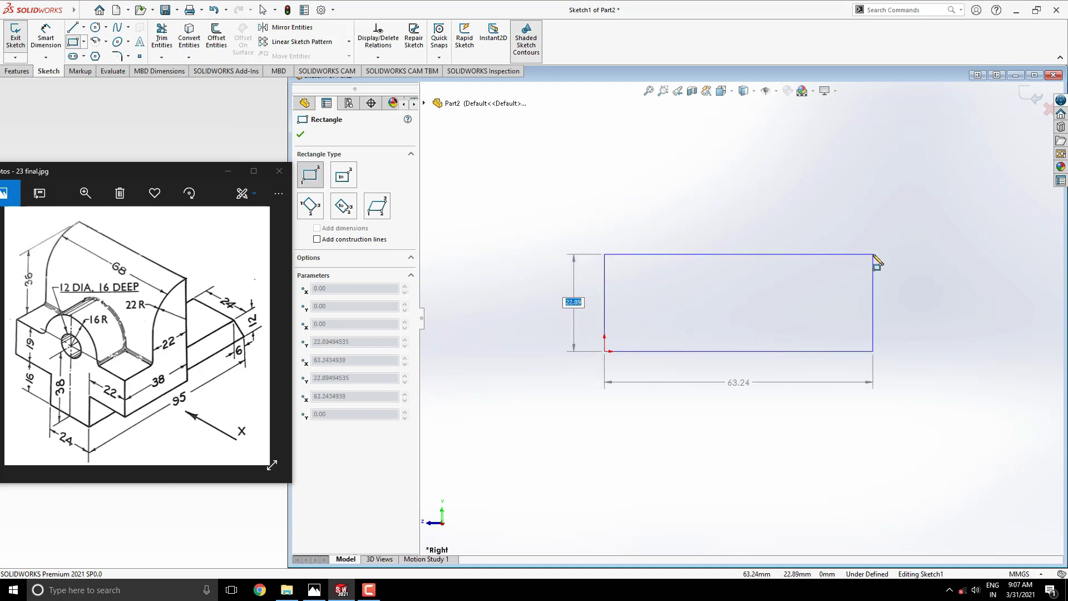
type("12")
key("Tab")
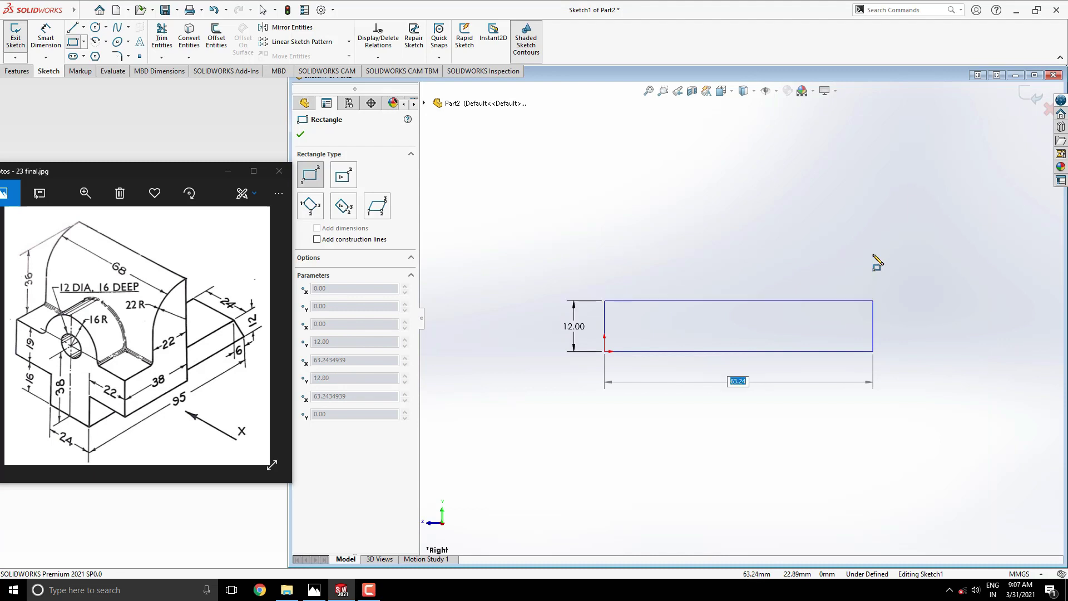
type("95")
key("Return")
key("Escape")
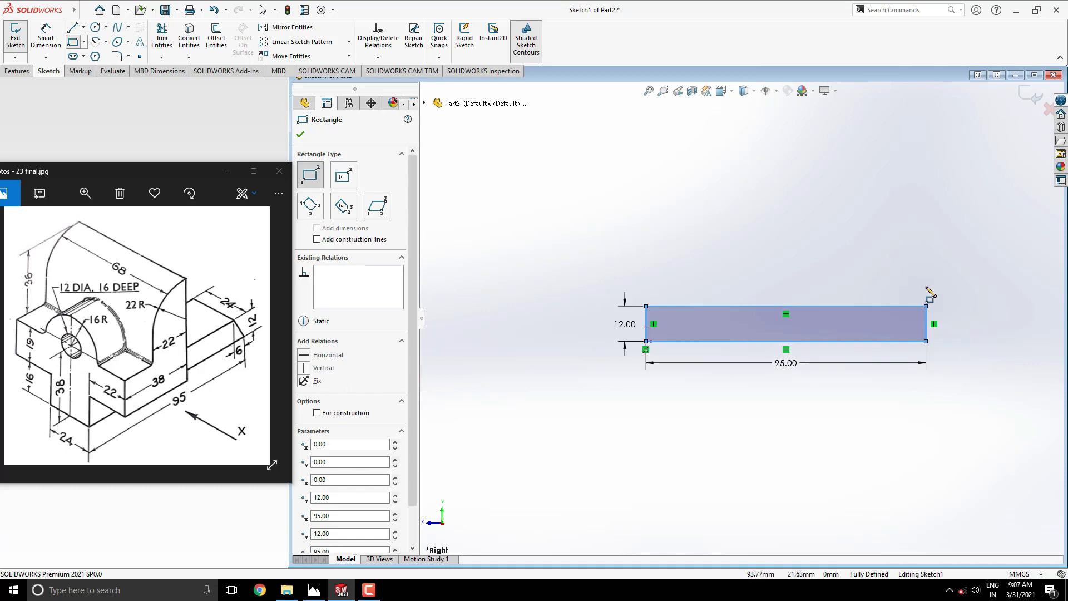
middle_click_drag(879, 261, 774, 281, "ctrl")
key("Escape")
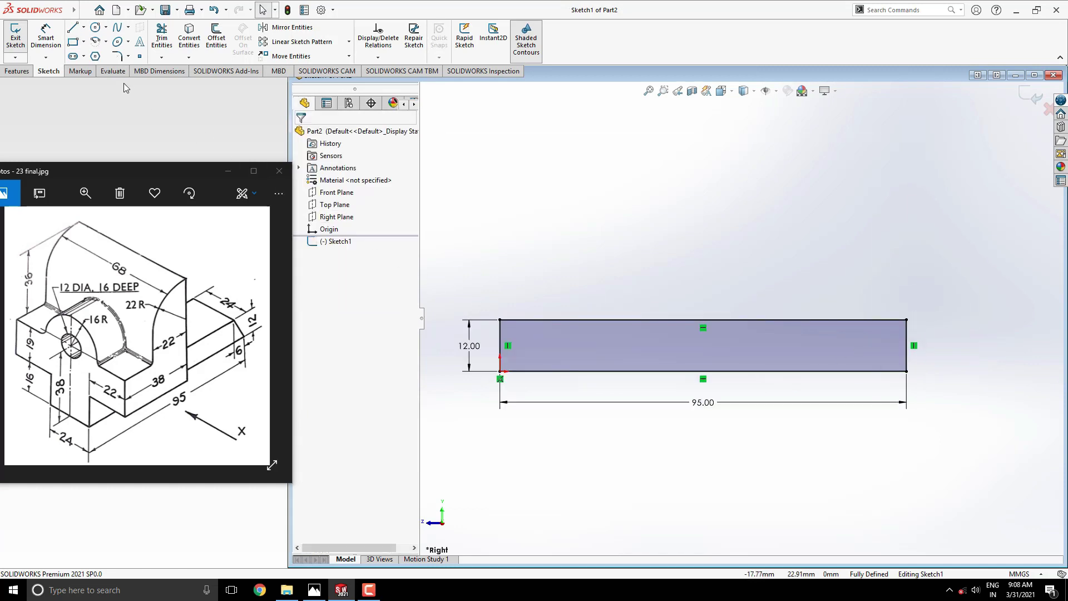
Step: Draw a slanted line from the rectangle's bottom-right corner up to its top edge
left_click(73, 27)
scroll(940, 374, "down", 3)
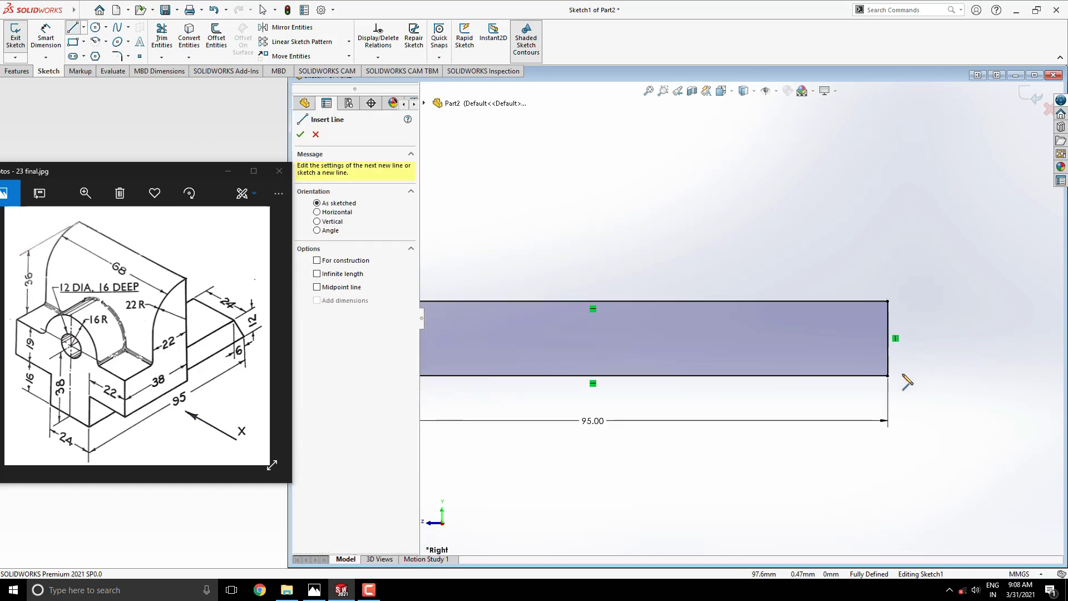
left_click(887, 375)
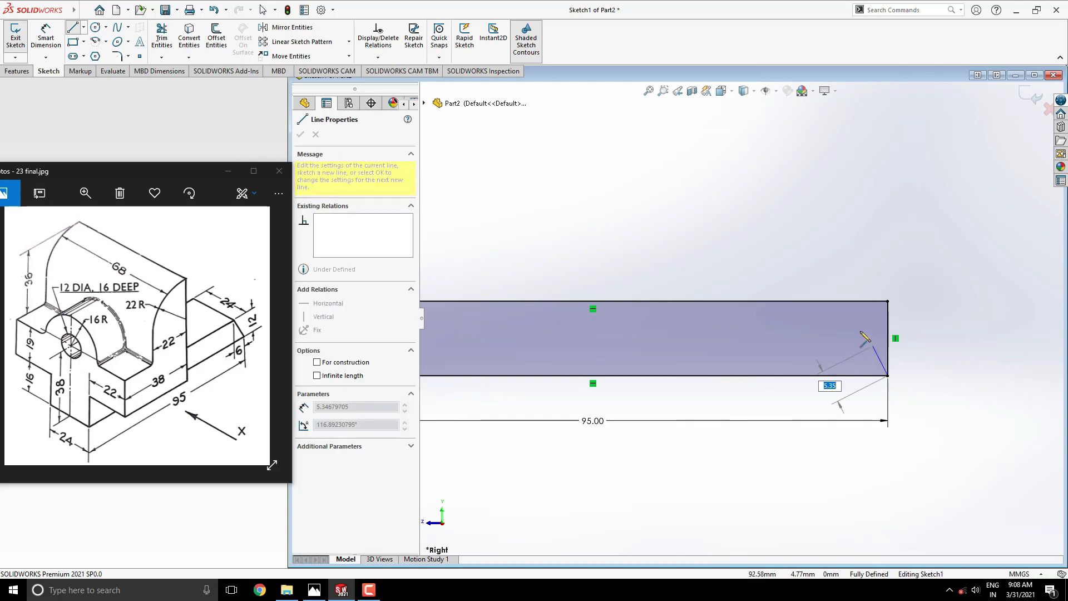
left_click(843, 302)
key("Escape")
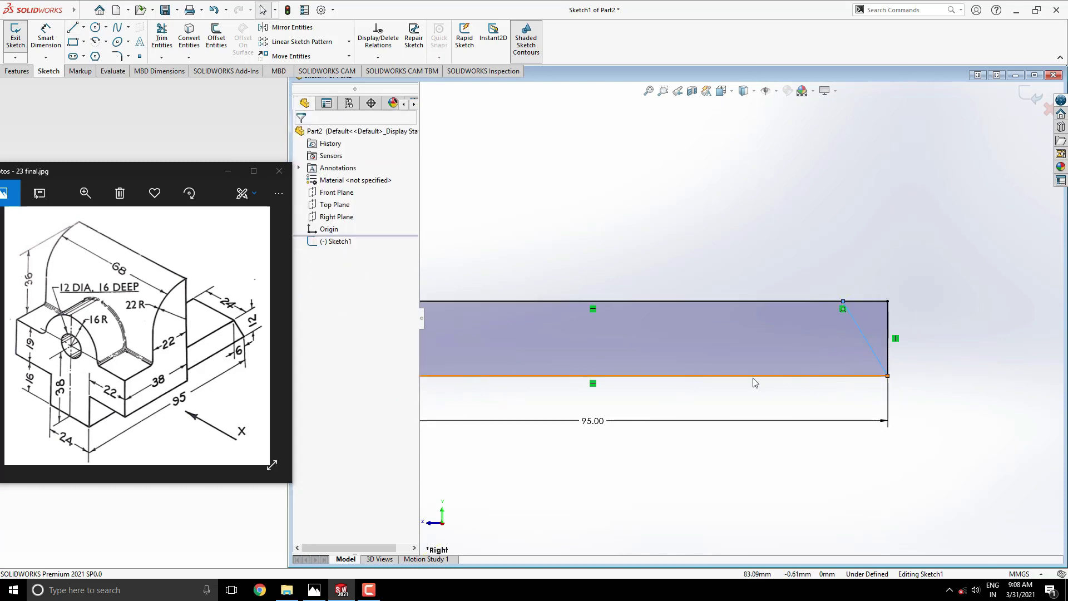
Step: Dimension the slant's top endpoint 6 mm in from the right vertical edge
left_click(46, 39)
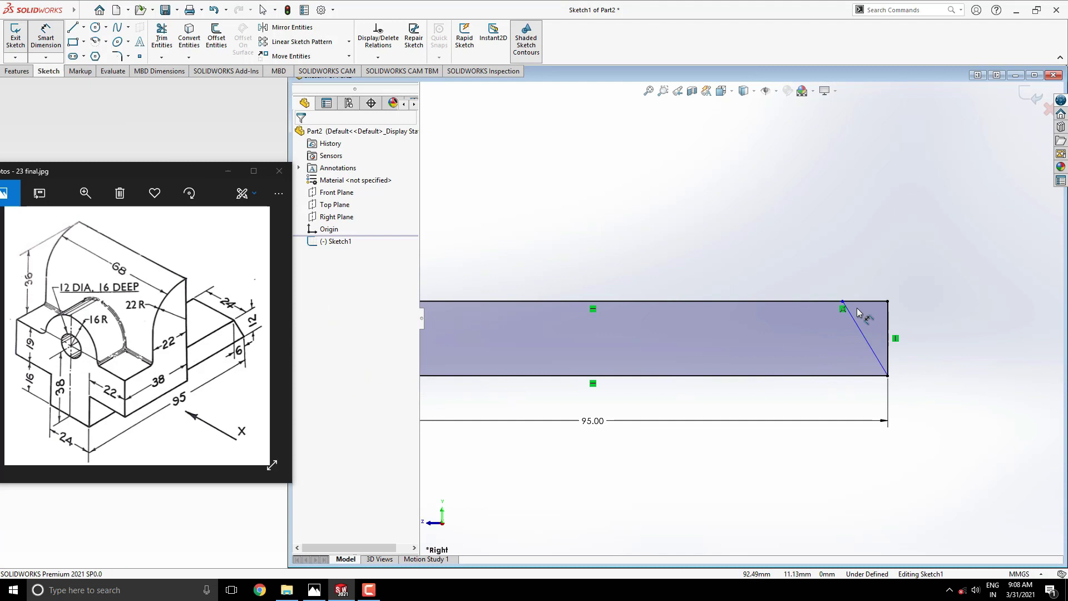
left_click(844, 302)
left_click(888, 316)
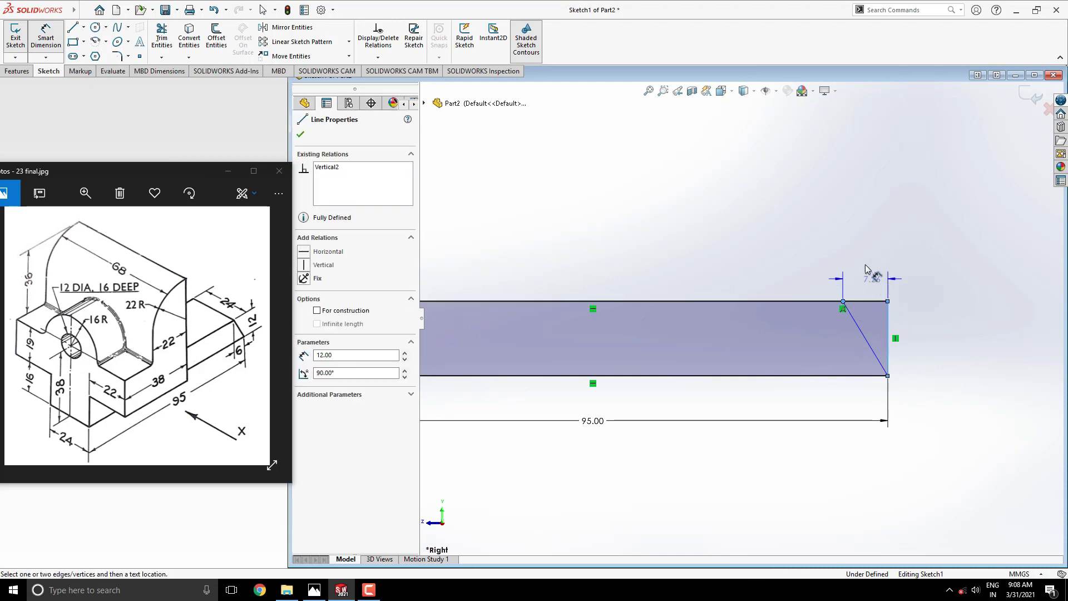
left_click(865, 263)
type("6")
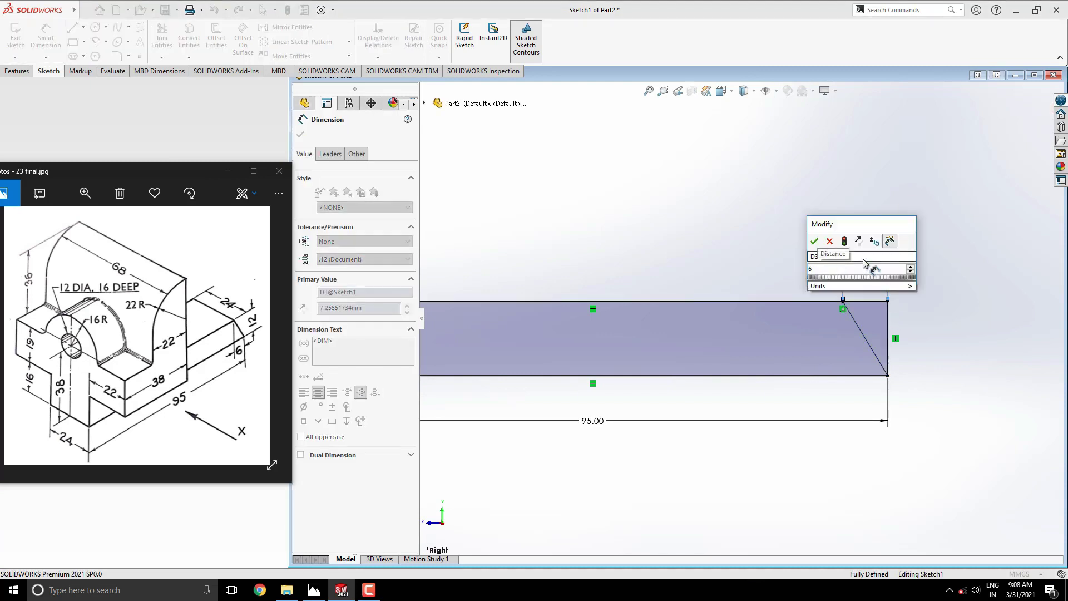
left_click(814, 241)
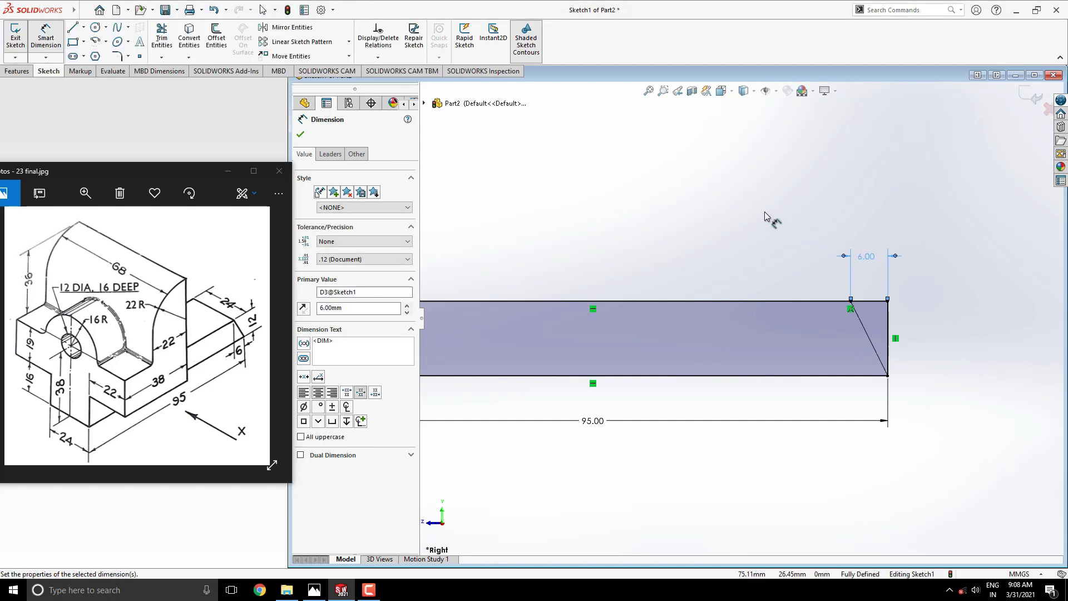
key("Escape")
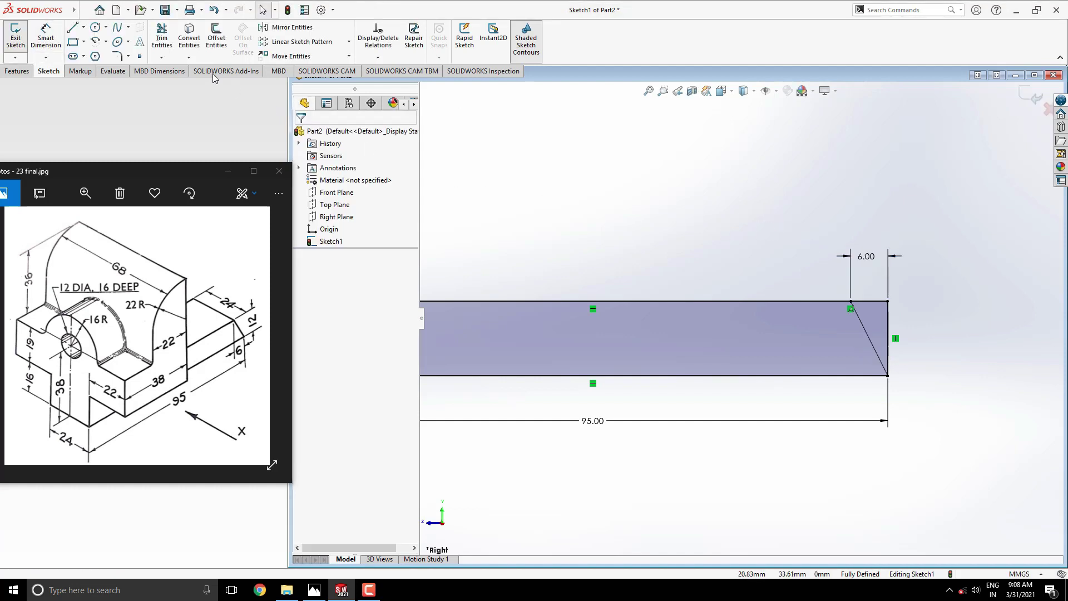
Step: Trim off the right vertical edge and the cut-away corner piece
left_click(162, 42)
left_click_drag(910, 319, 869, 291)
key("f")
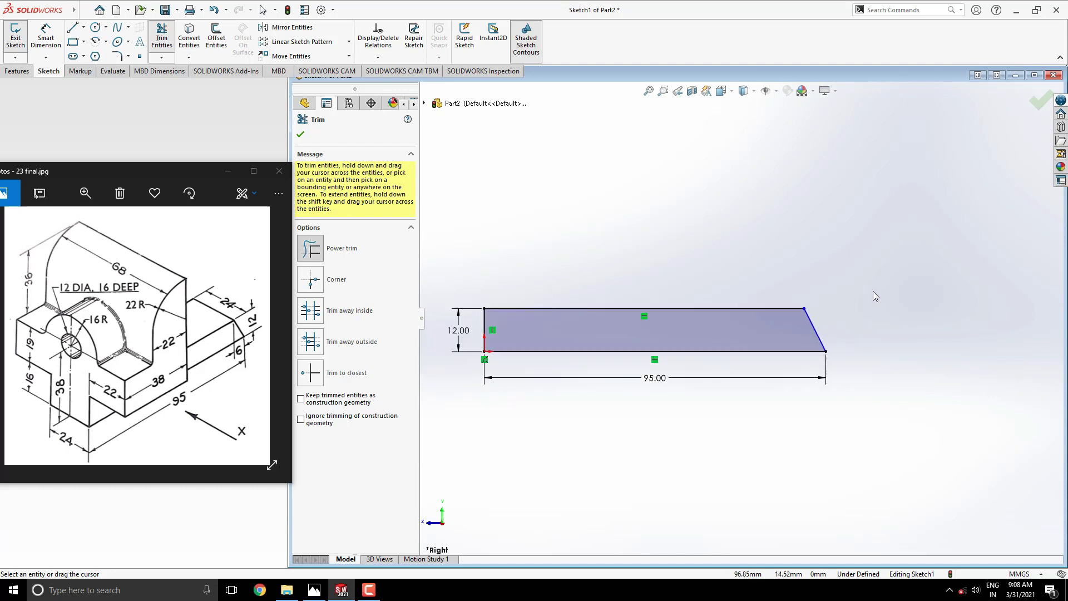
scroll(617, 276, "down", 3)
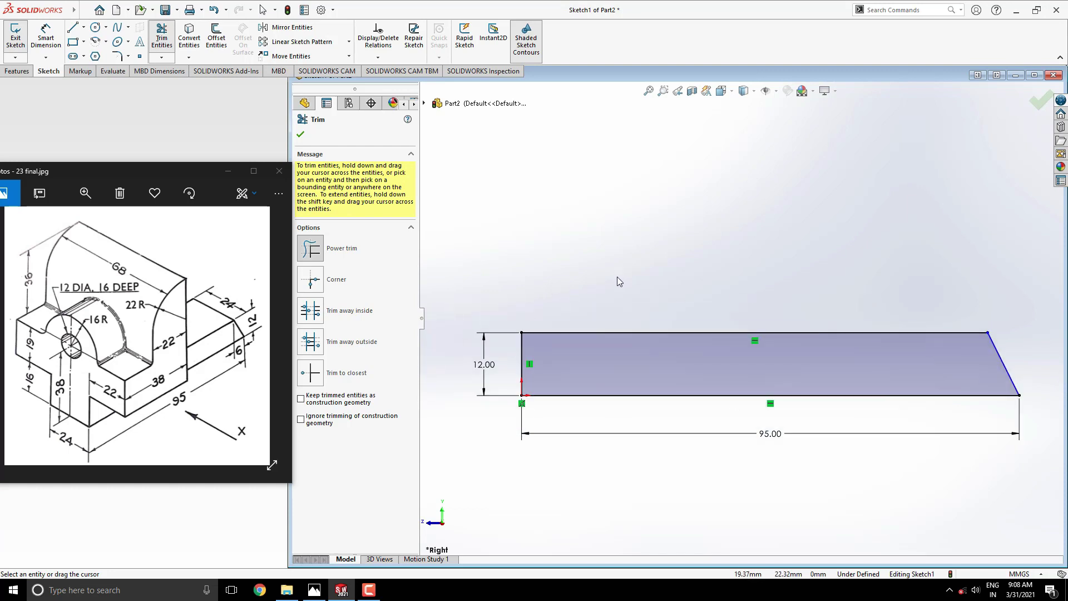
key("Escape")
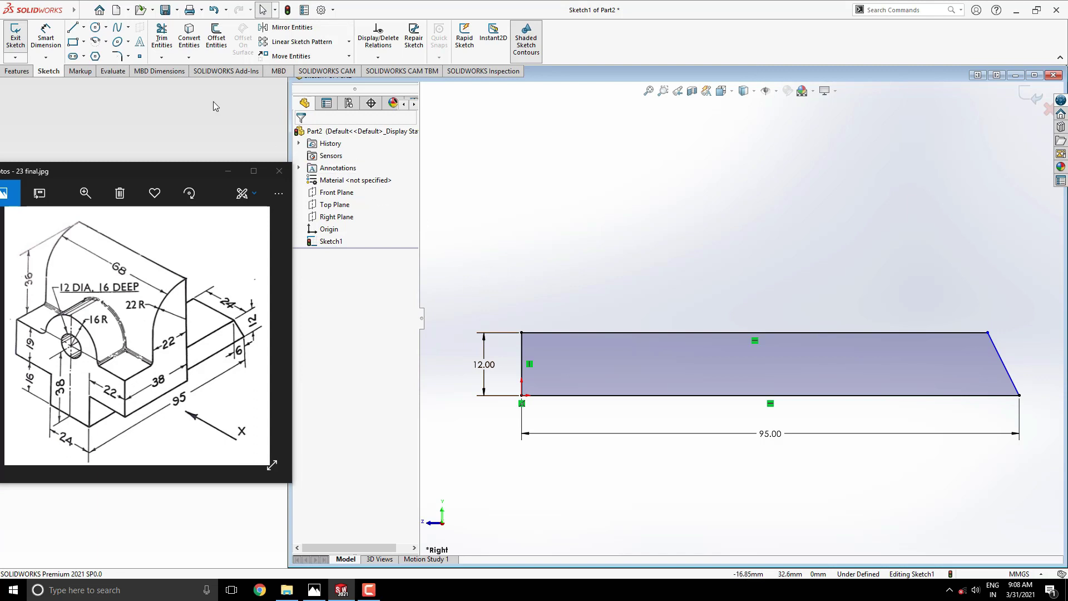
Step: From the base's top-left corner, draw a 19 mm line up and a 16 mm line across
left_click(72, 27)
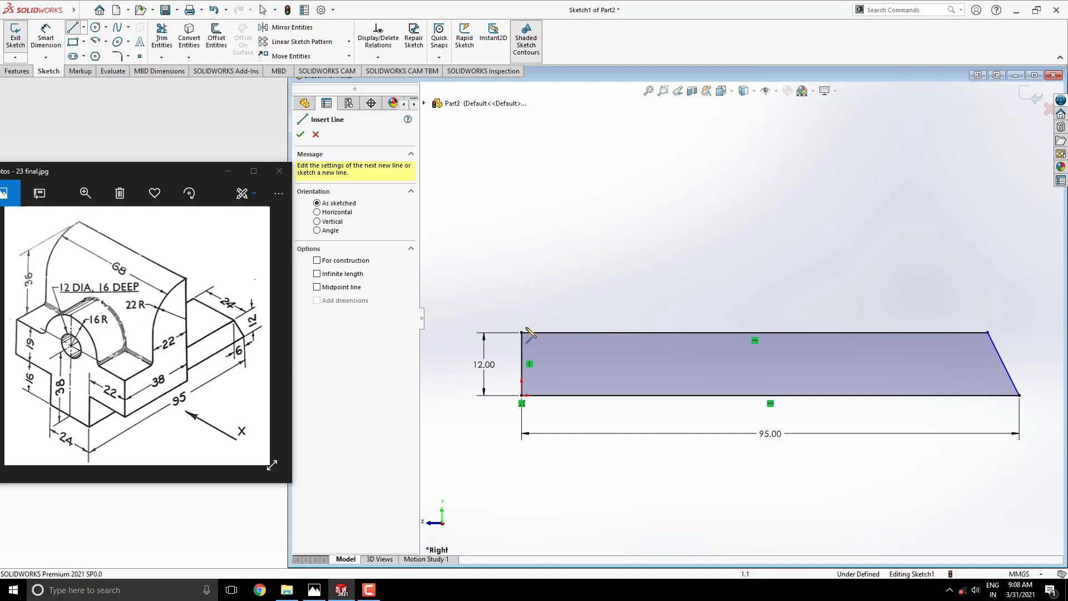
left_click(522, 364)
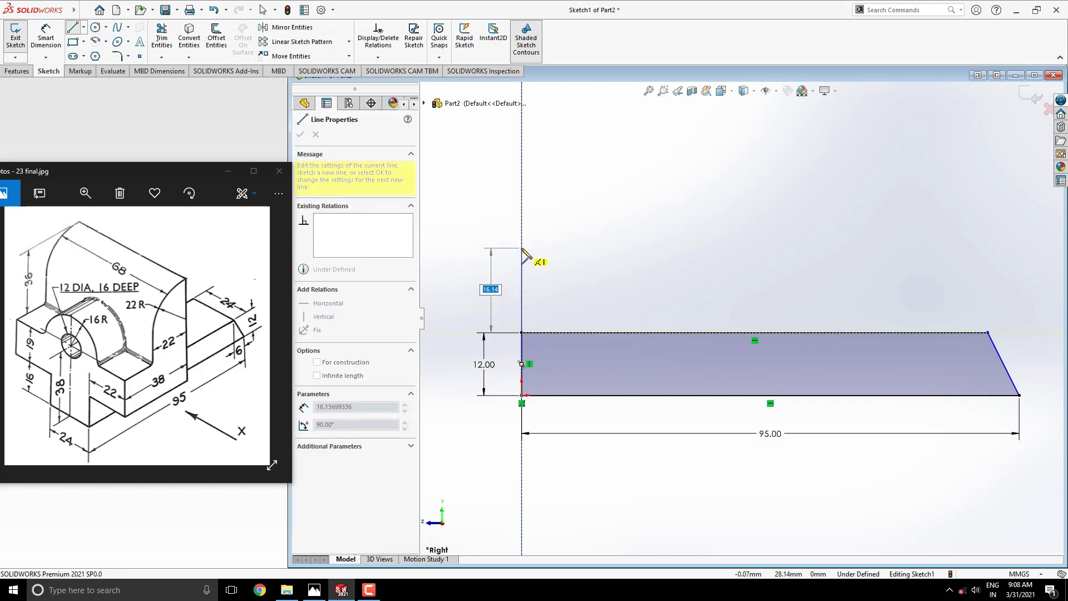
type("19")
key("Return")
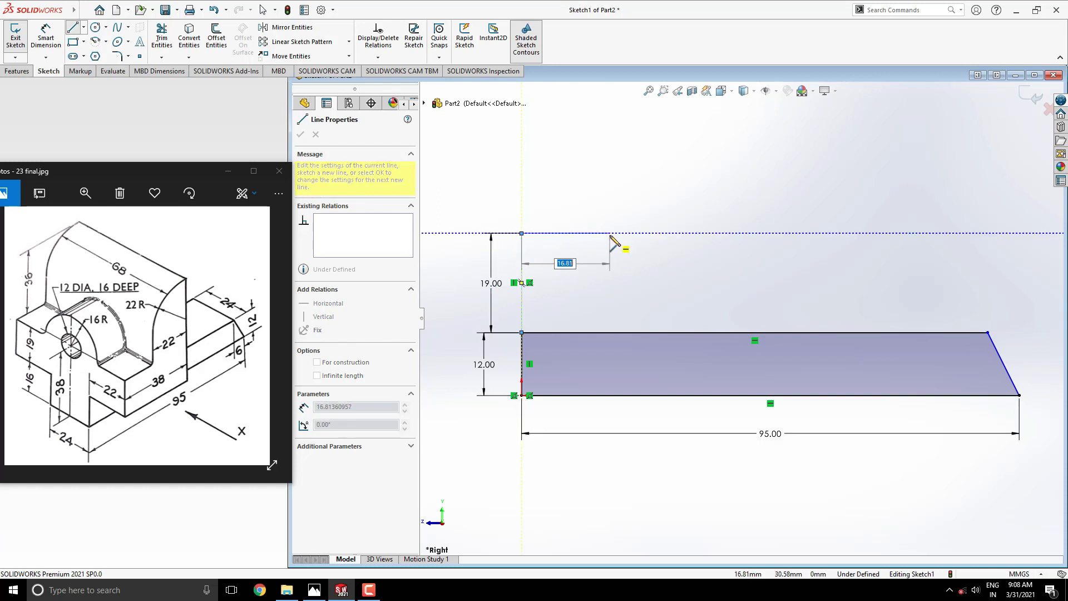
type("38-22")
key("Return")
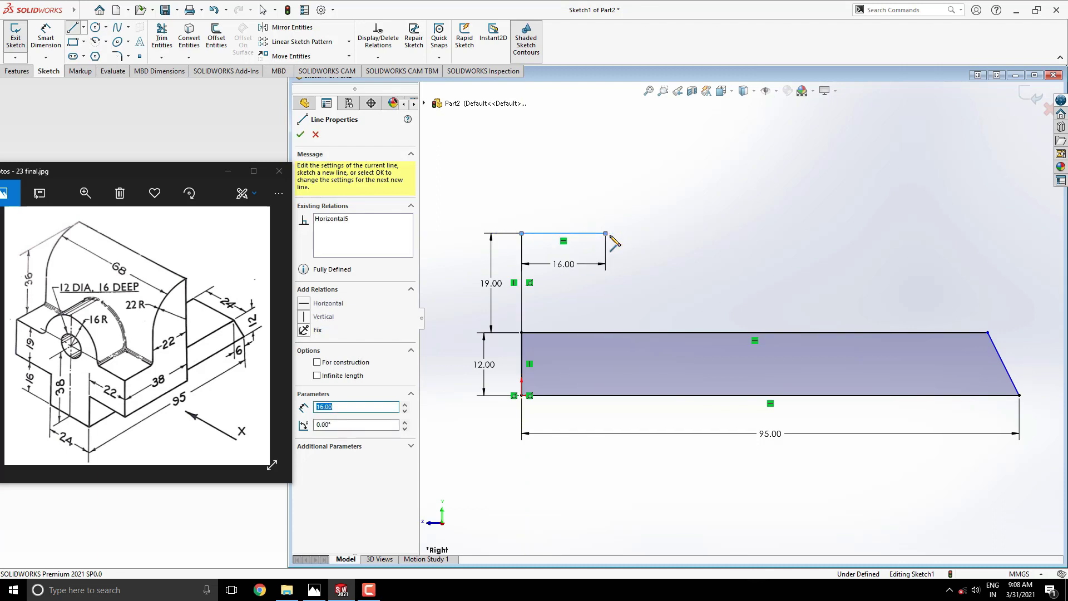
Step: Continue with 36 mm up and 22 mm across, then close down onto the base's top edge
scroll(615, 243, "up", 2)
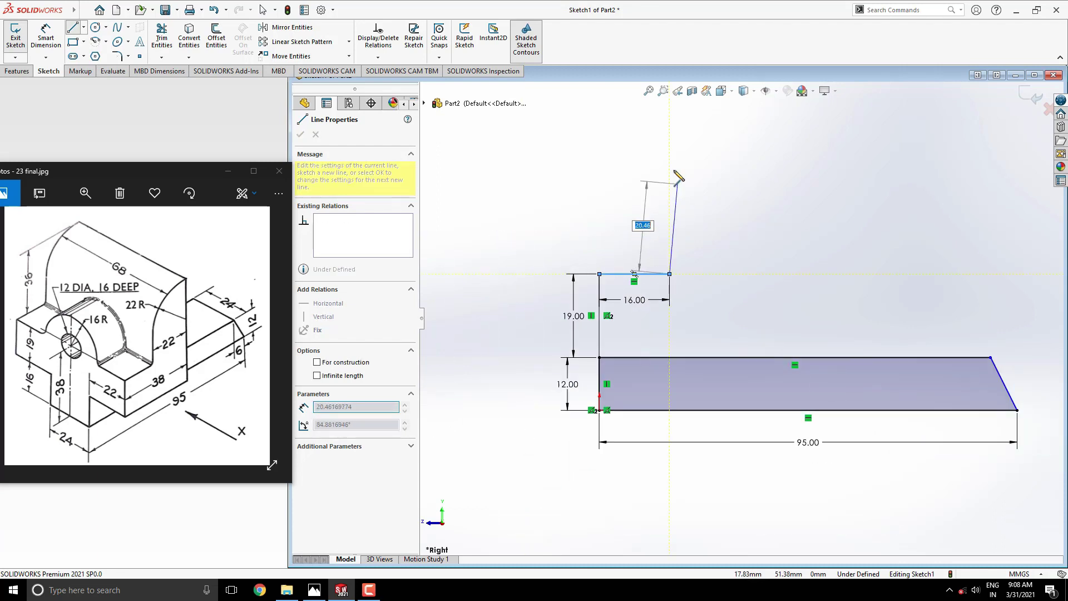
type("36")
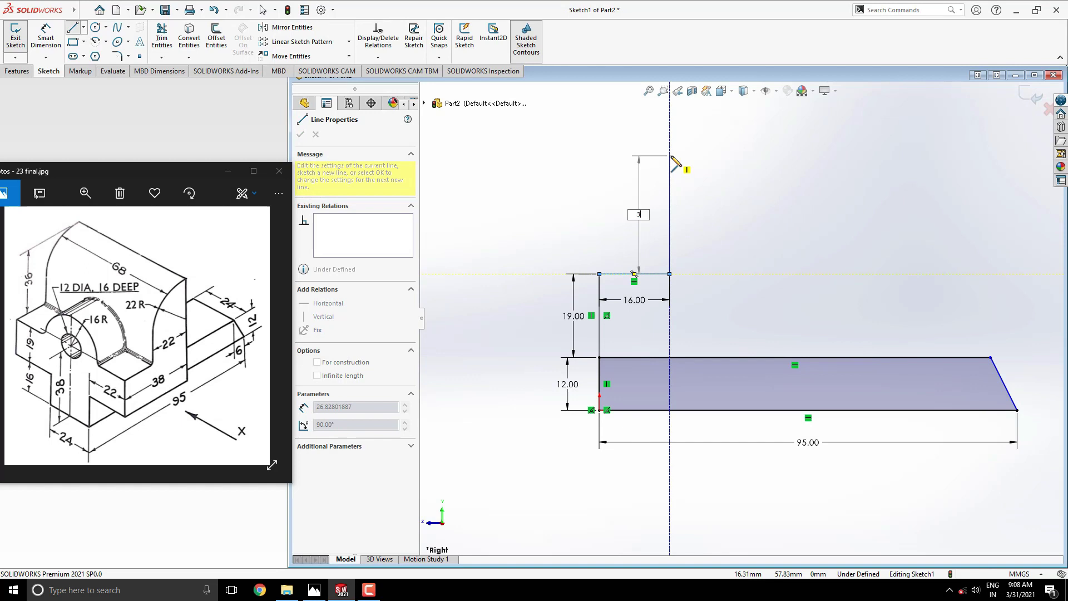
key("Return")
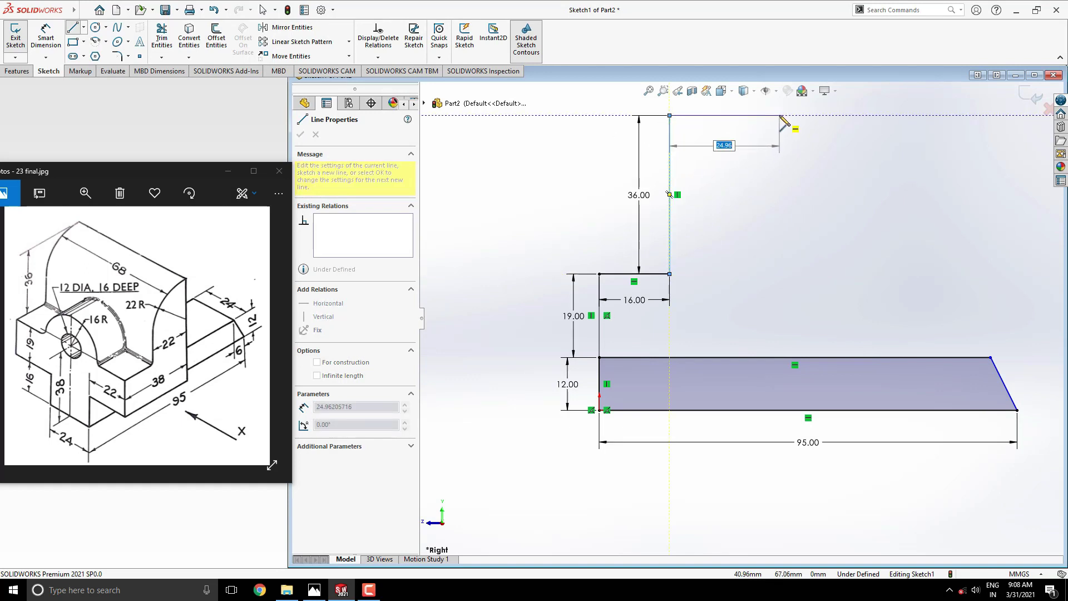
type("22")
key("Return")
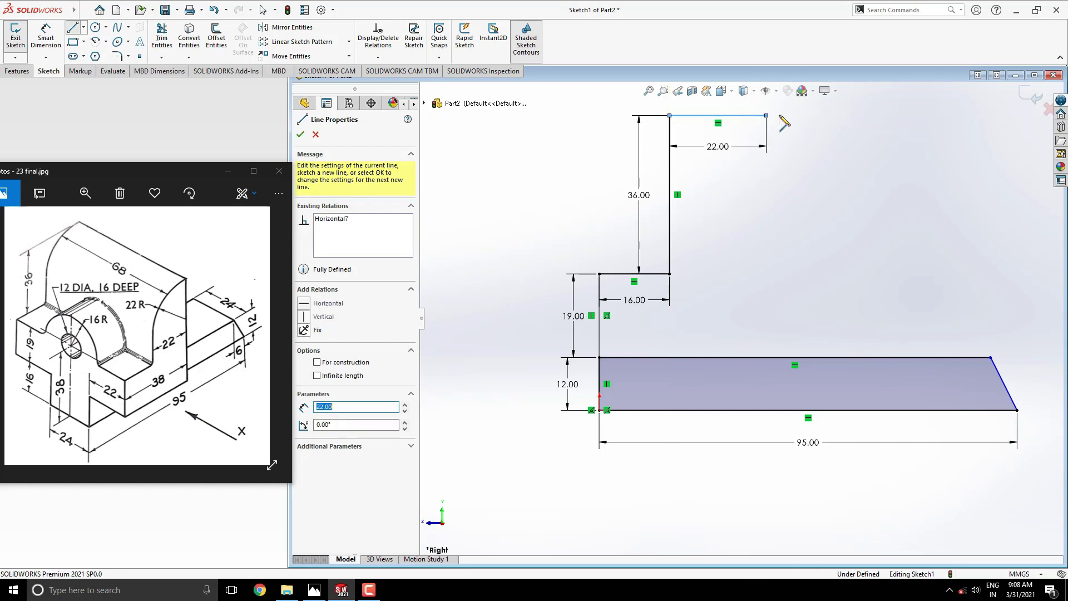
left_click(767, 357)
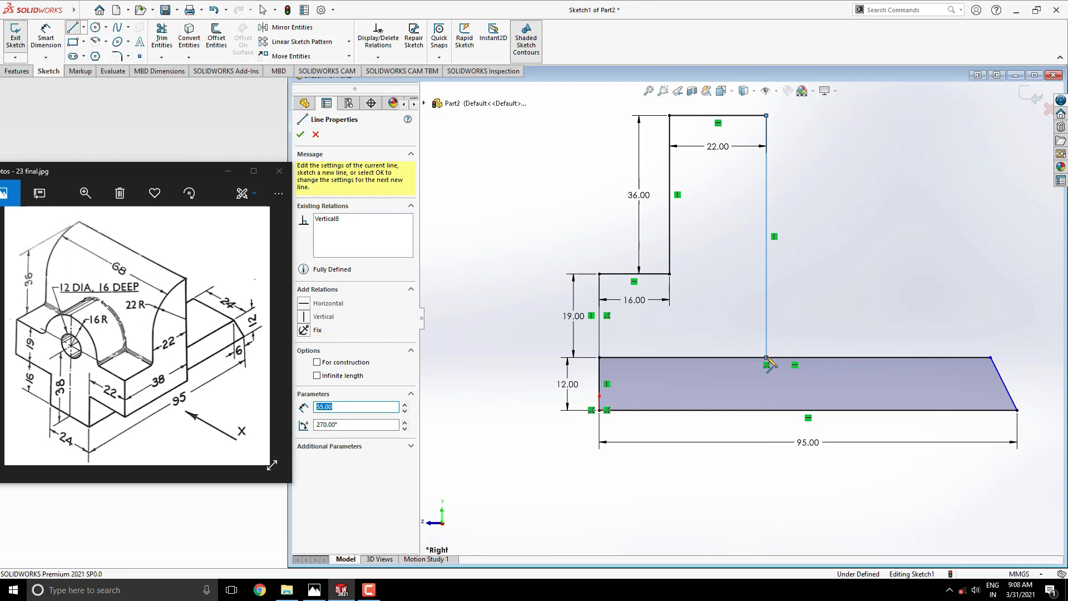
key("Escape")
scroll(834, 298, "up", 2)
scroll(847, 245, "down", 1)
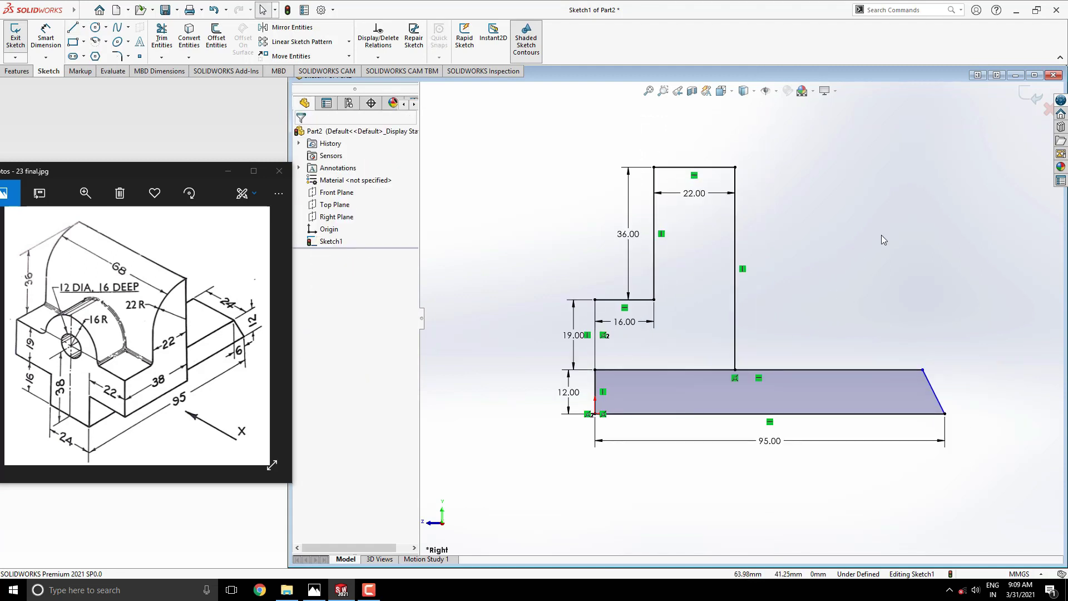
Step: Extrude the sketch's base region Mid Plane to a 24 mm depth as Boss-Extrude1
left_click(1029, 92)
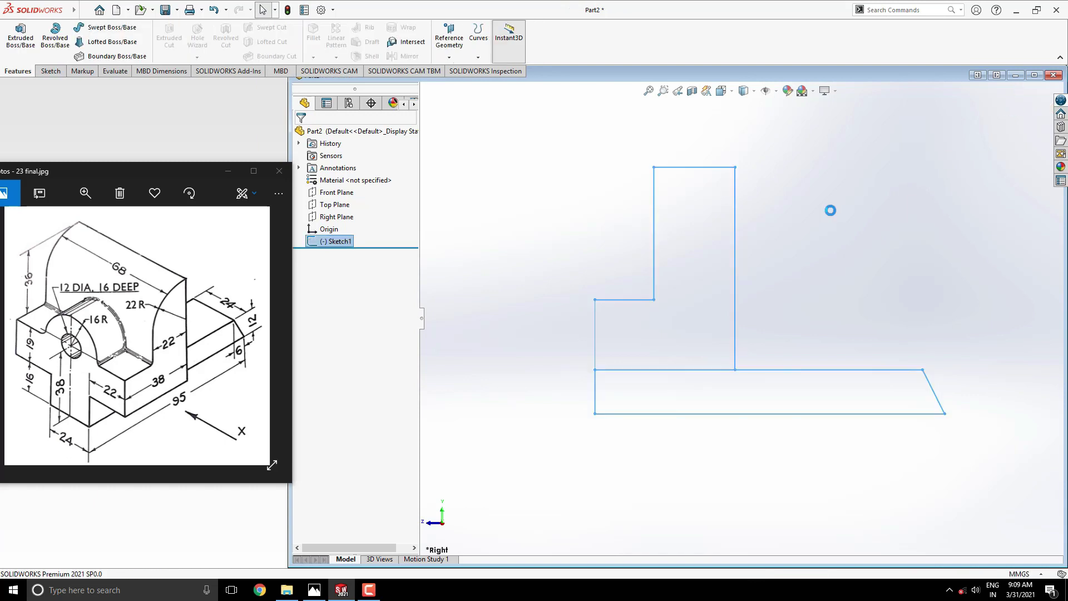
left_click(20, 38)
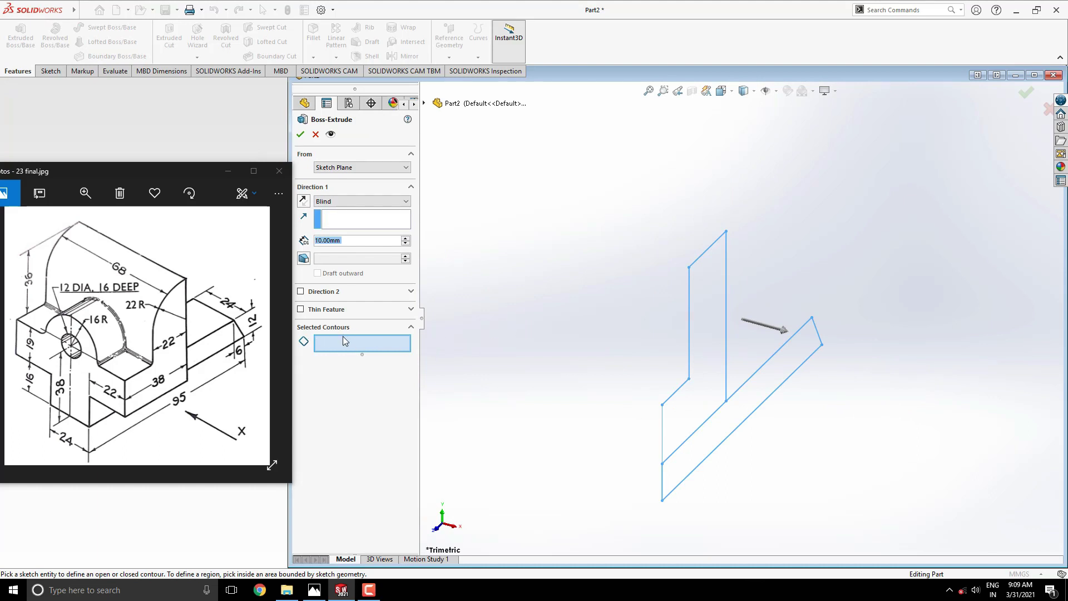
left_click(343, 340)
left_click(712, 442)
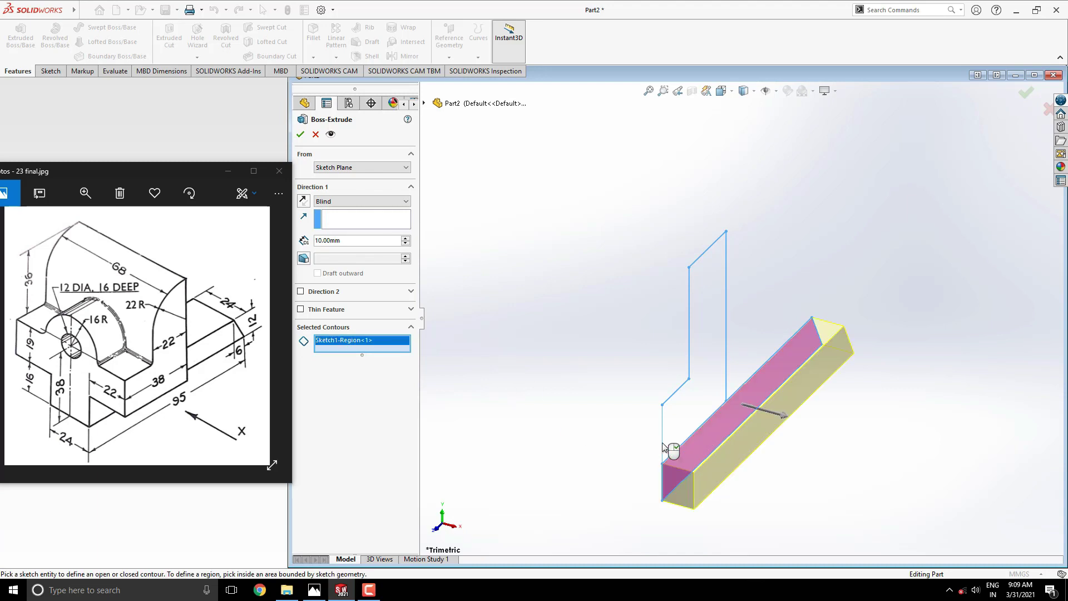
left_click(389, 204)
left_click(399, 250)
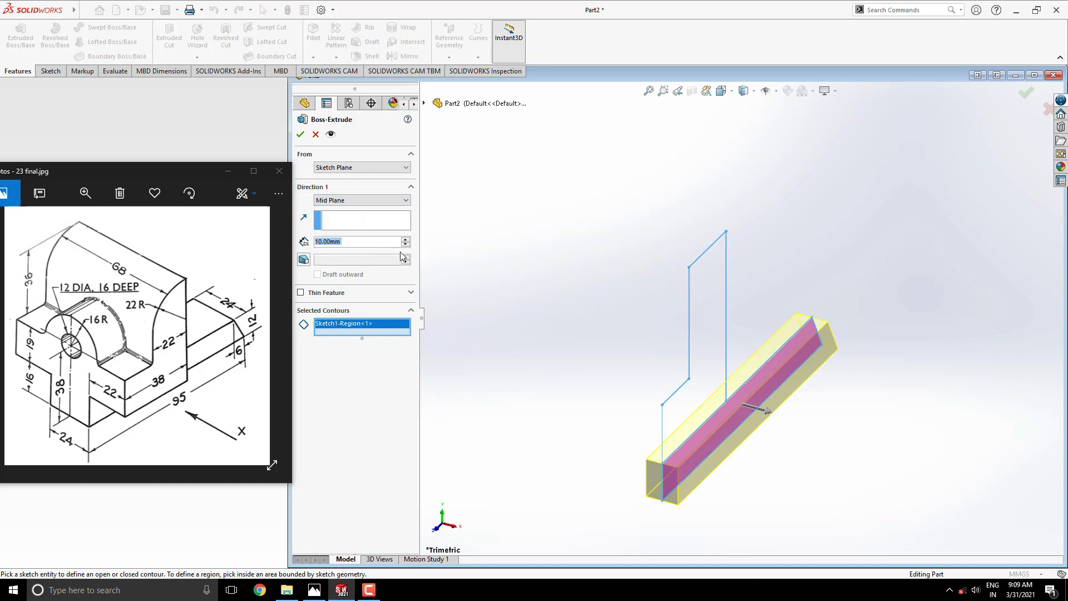
left_click(353, 245)
left_click_drag(321, 240, 312, 247)
type("24")
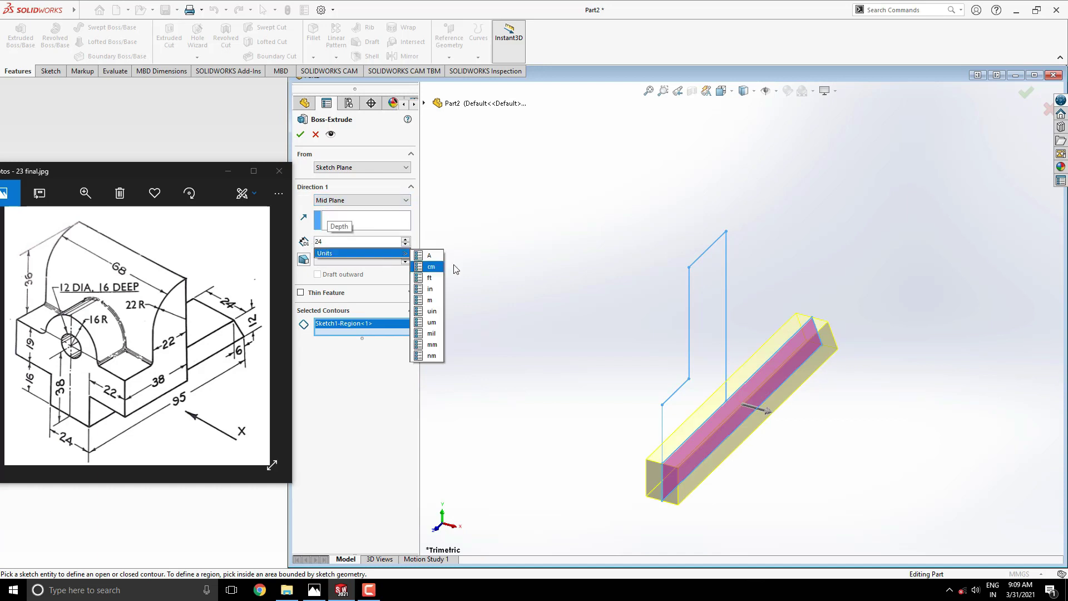
key("Return")
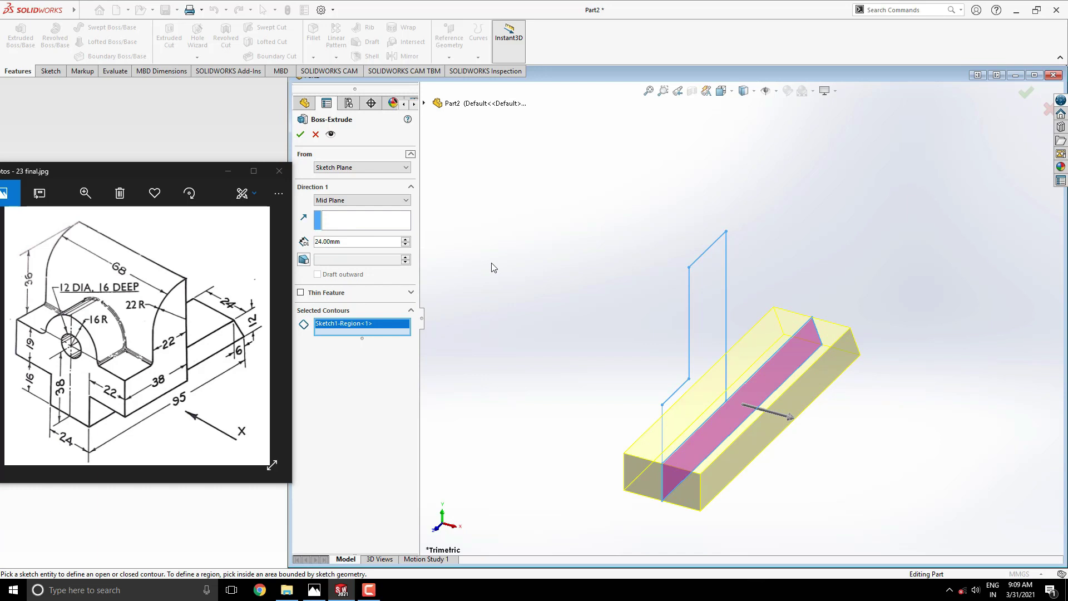
left_click(301, 134)
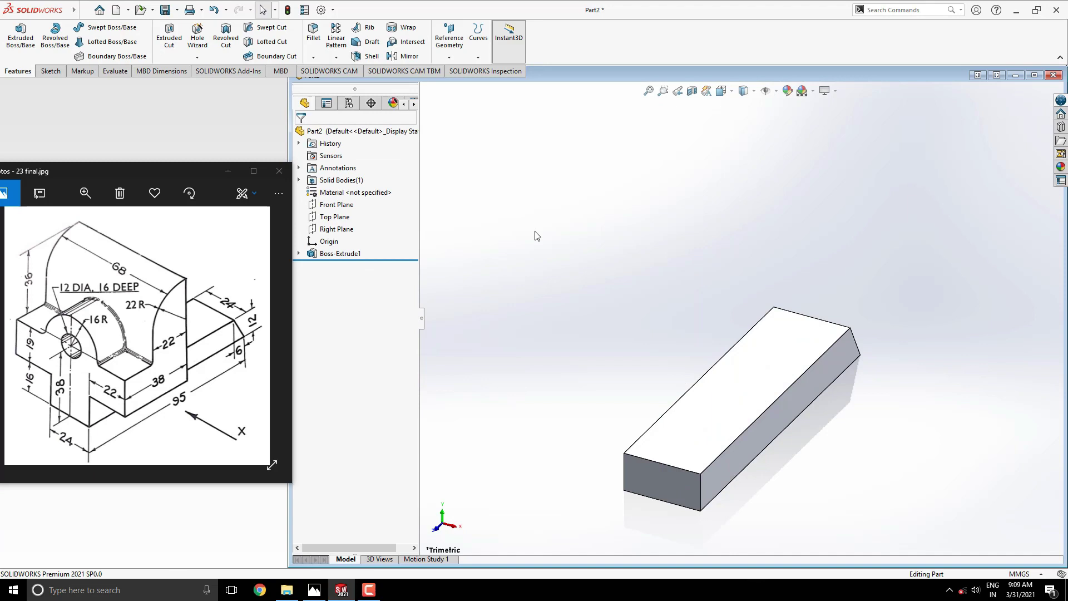
Step: Extrude Sketch1's upright region Mid Plane to 68 mm as Boss-Extrude2
left_click(299, 255)
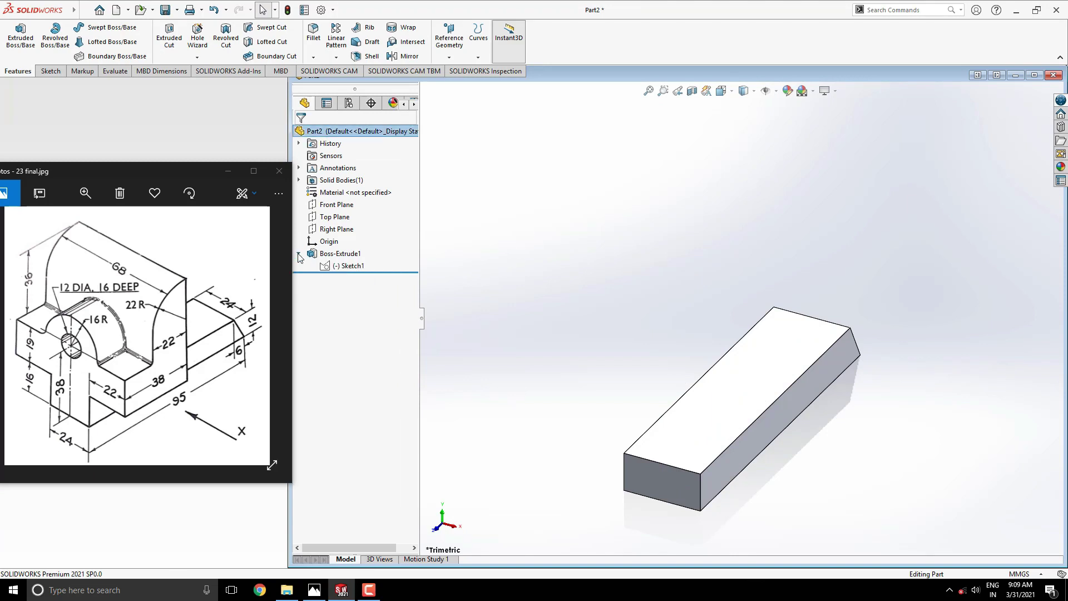
left_click(343, 267)
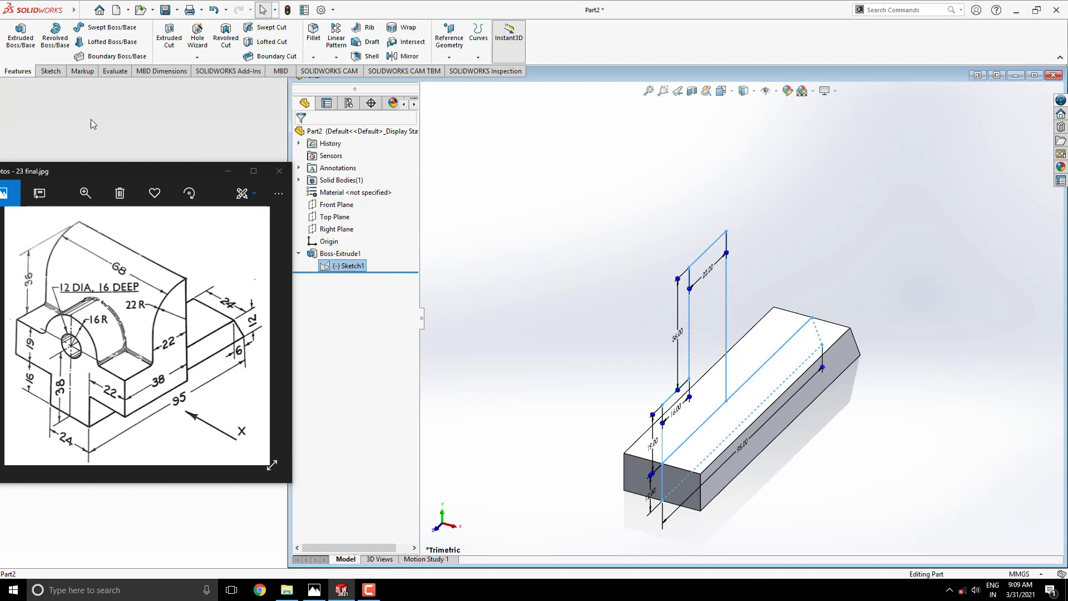
left_click(20, 34)
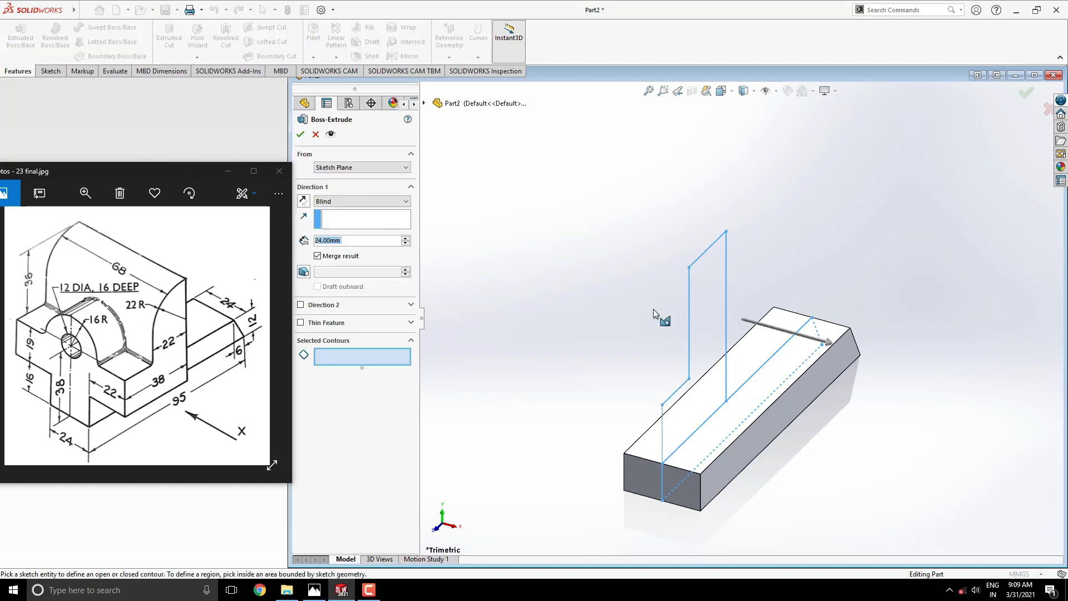
left_click(713, 301)
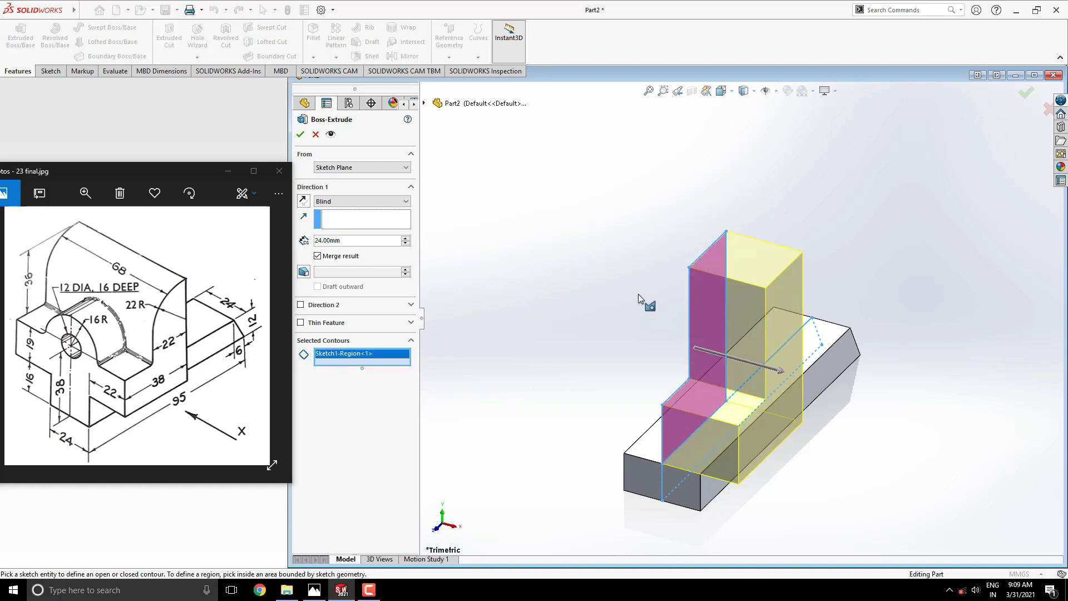
left_click(361, 201)
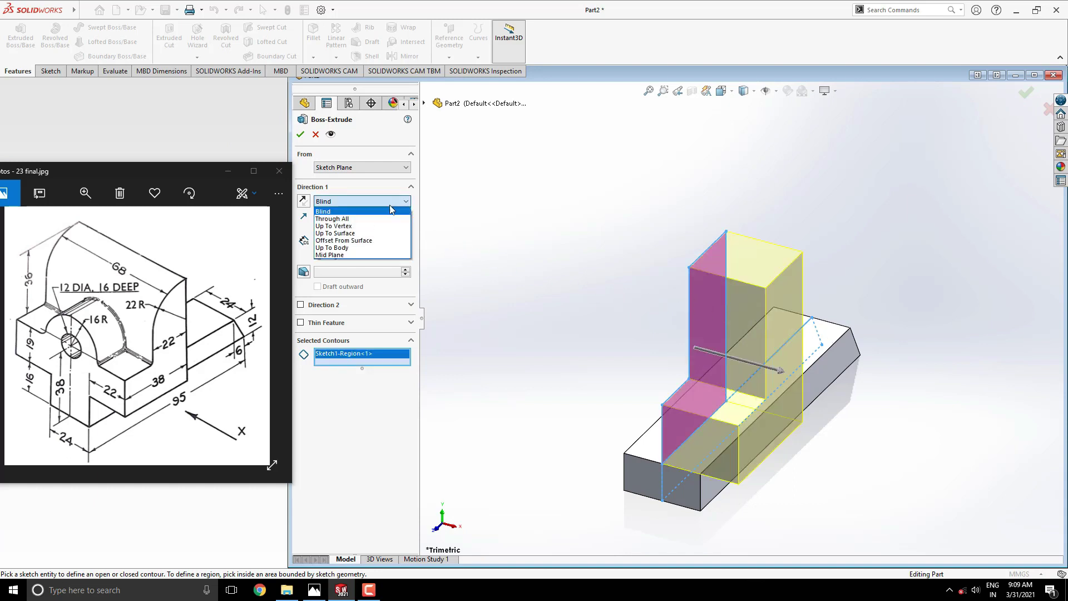
left_click(348, 253)
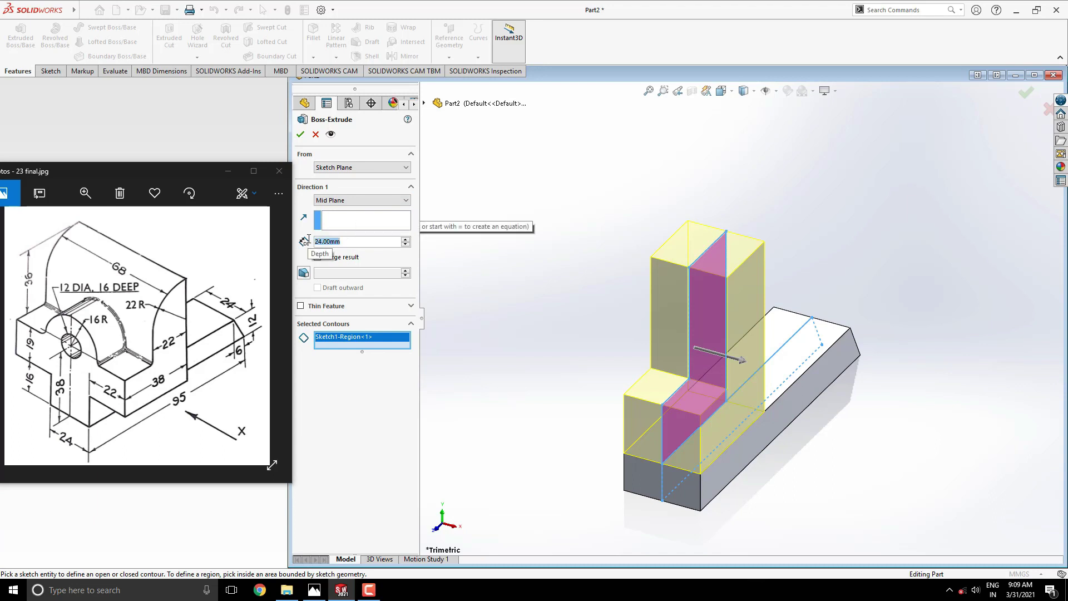
type("68")
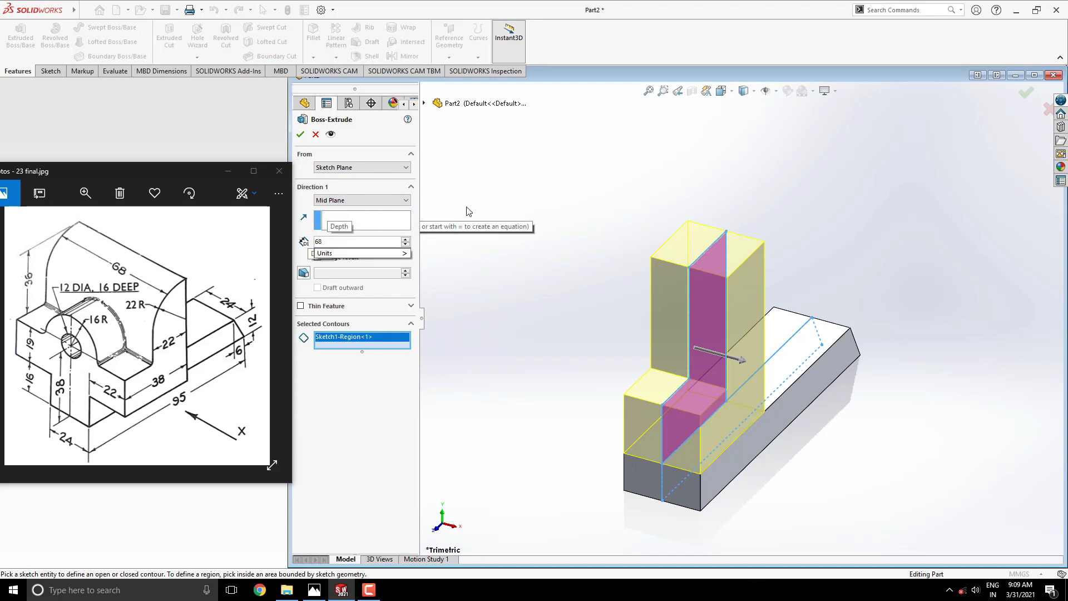
key("Return")
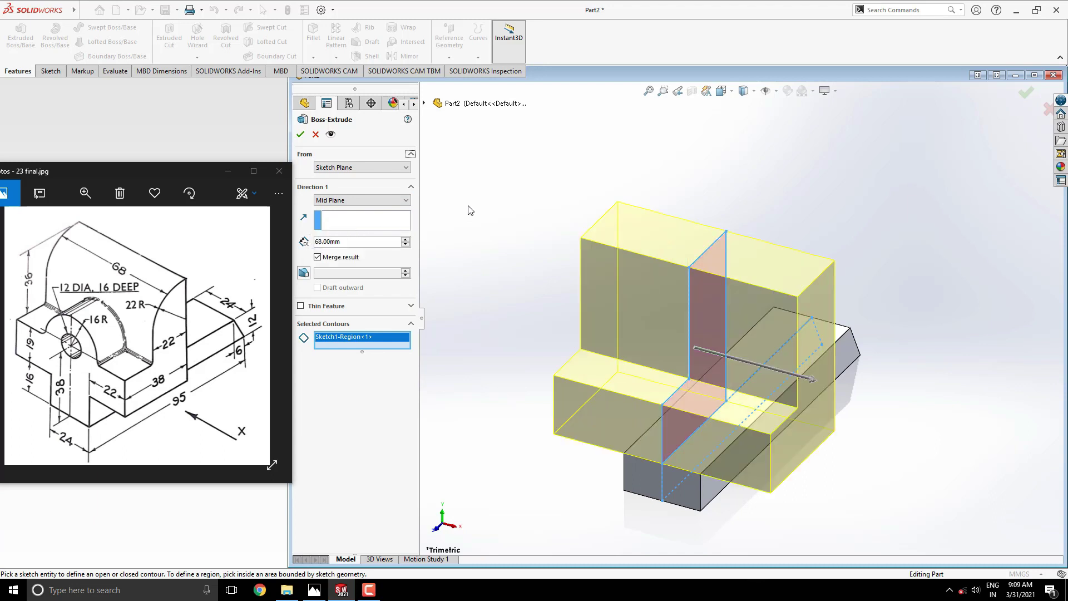
left_click(299, 135)
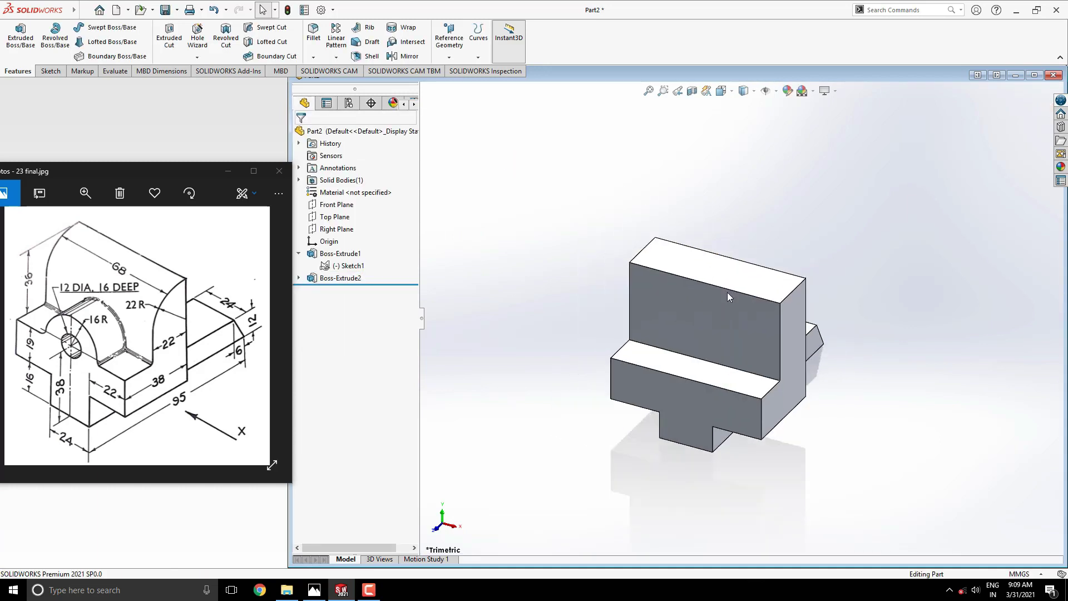
Step: Apply a 22 mm radius fillet to the upright's long top edge
middle_click_drag(740, 332, 687, 337)
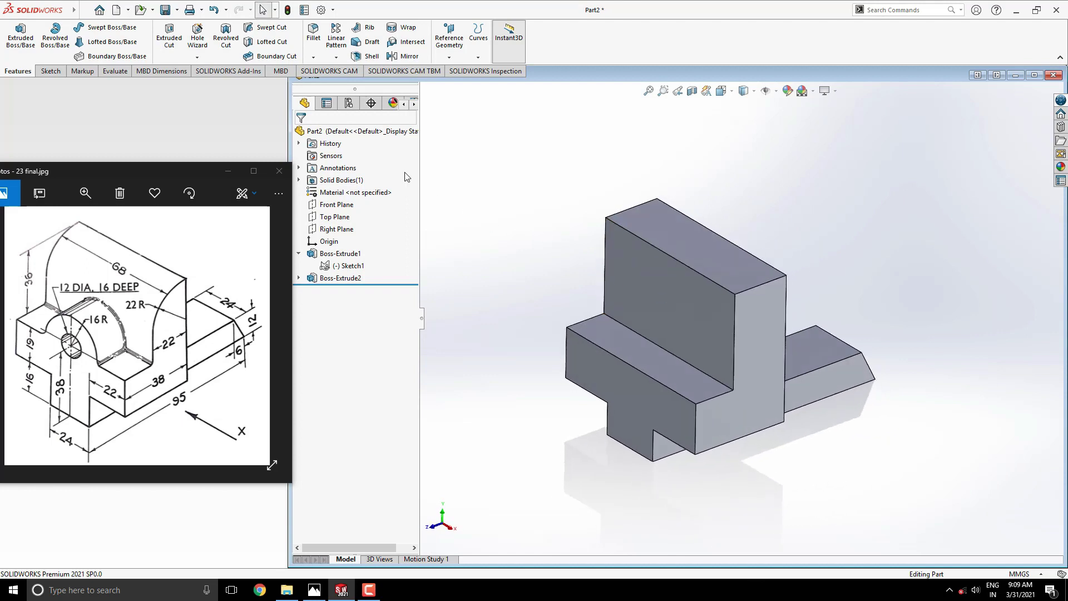
left_click(314, 33)
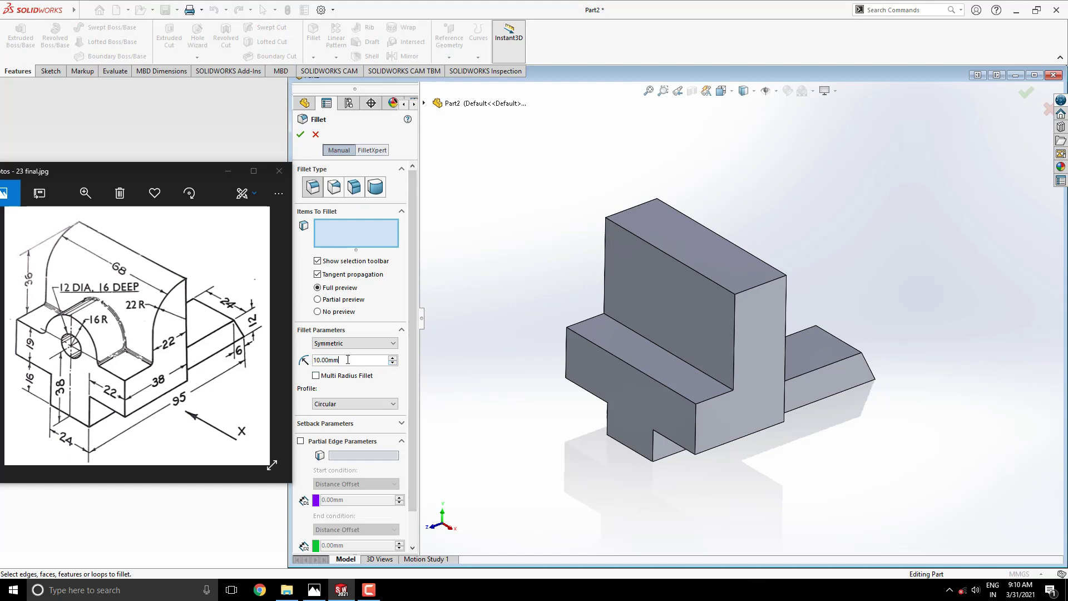
type("22")
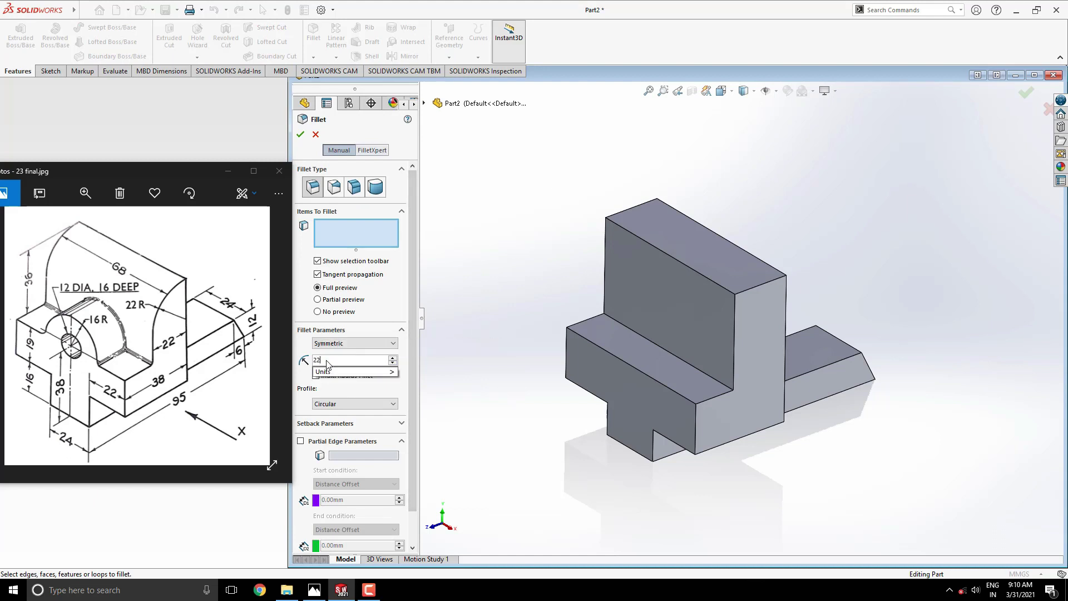
left_click(496, 318)
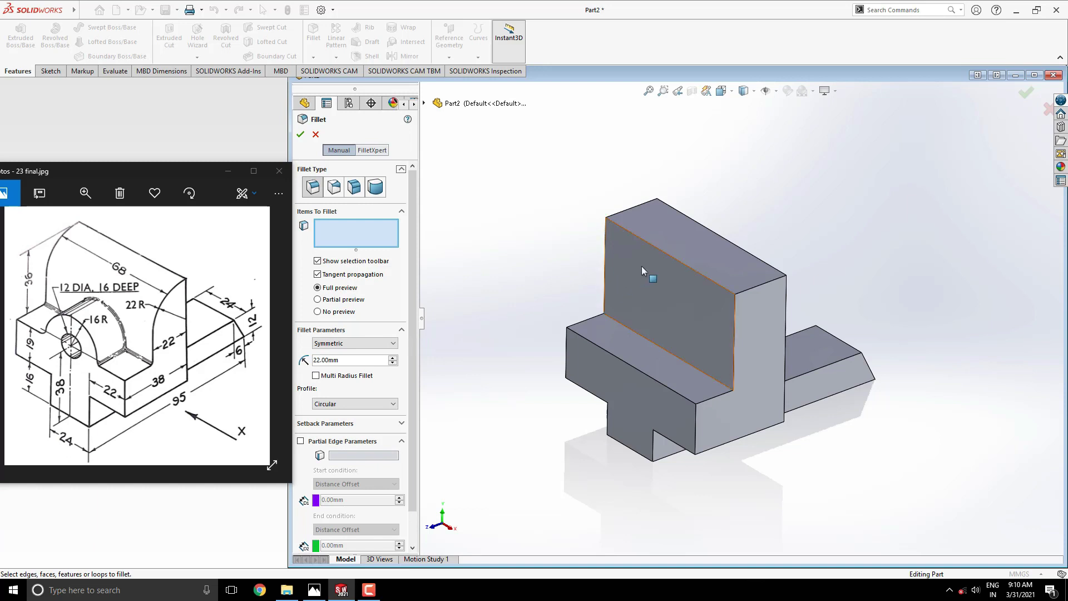
left_click(669, 257)
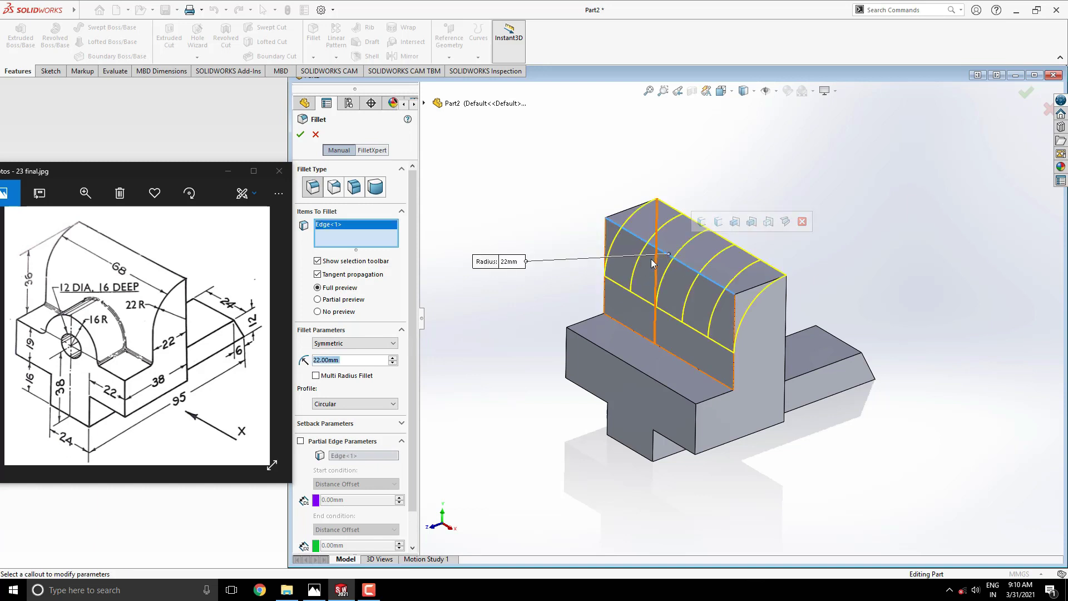
left_click(301, 136)
middle_click_drag(818, 304, 727, 369)
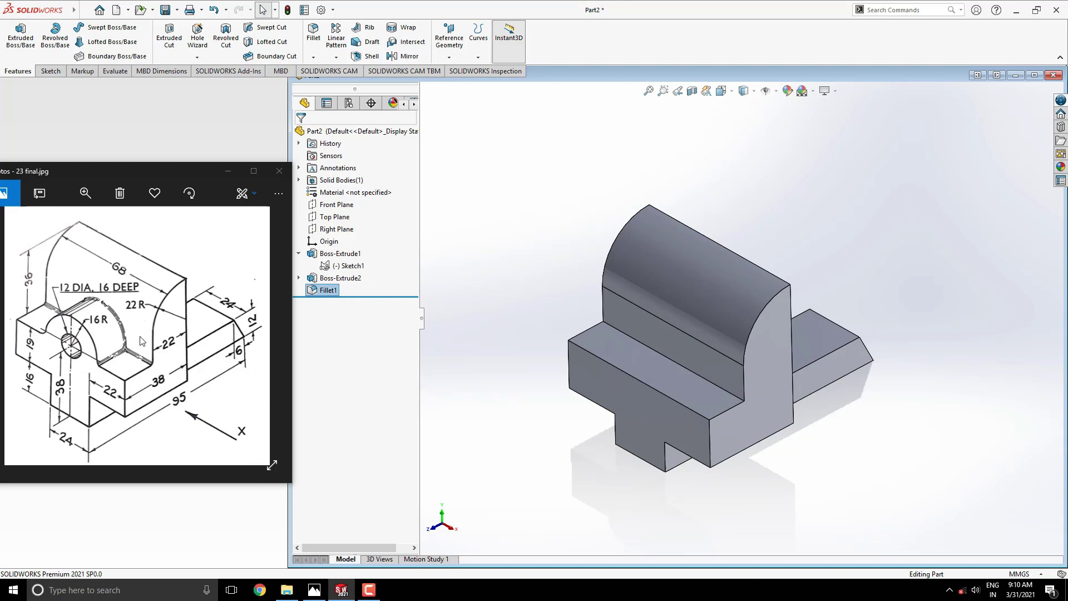
Step: Sketch a 32 mm diameter circle on the front face, centred on the part's centreline
left_click(636, 395)
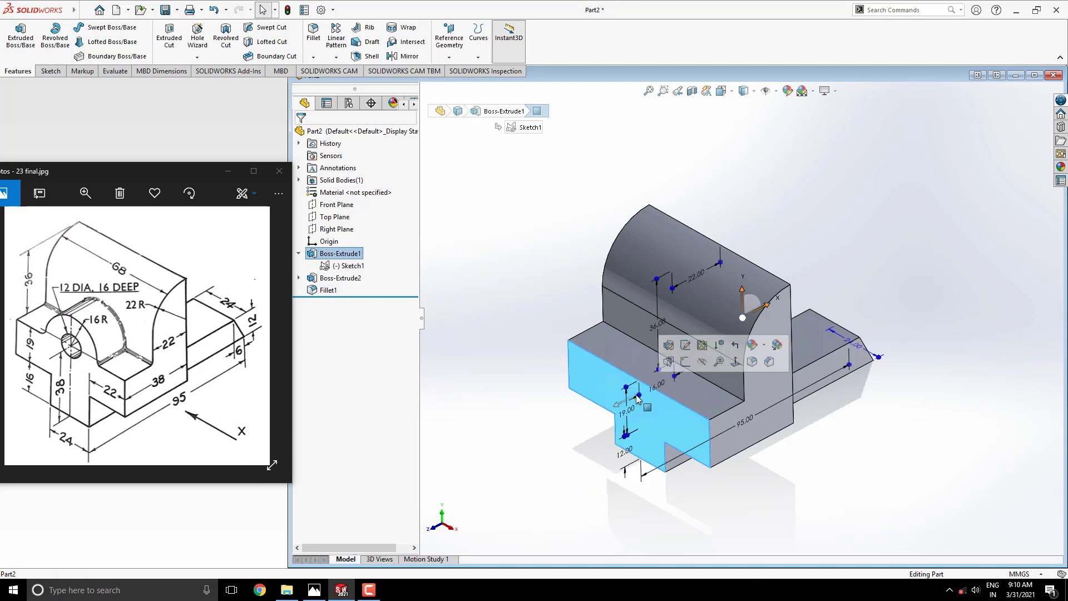
left_click(686, 362)
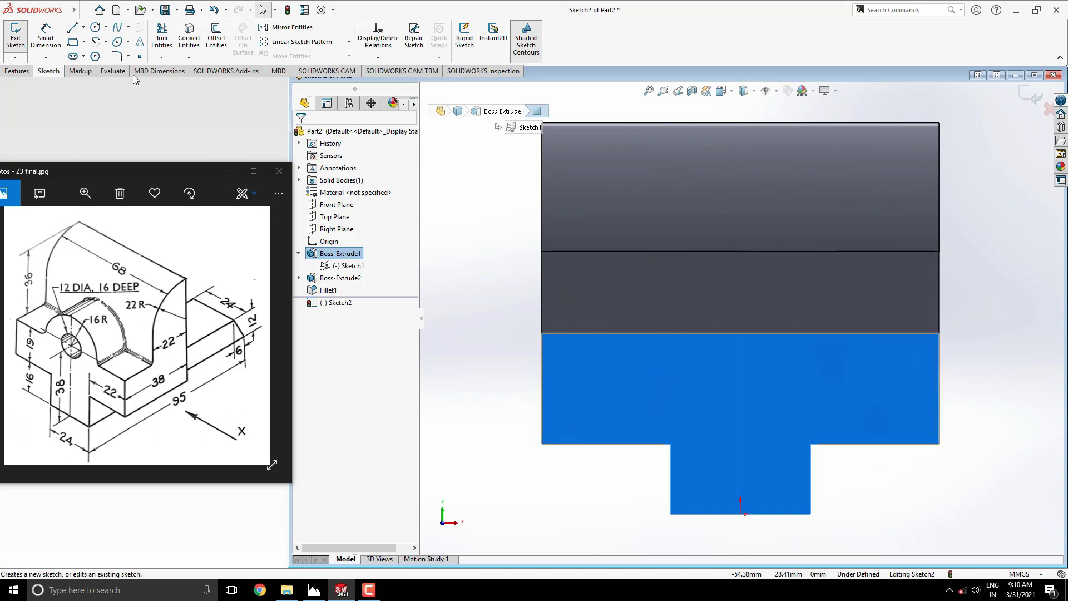
left_click(95, 27)
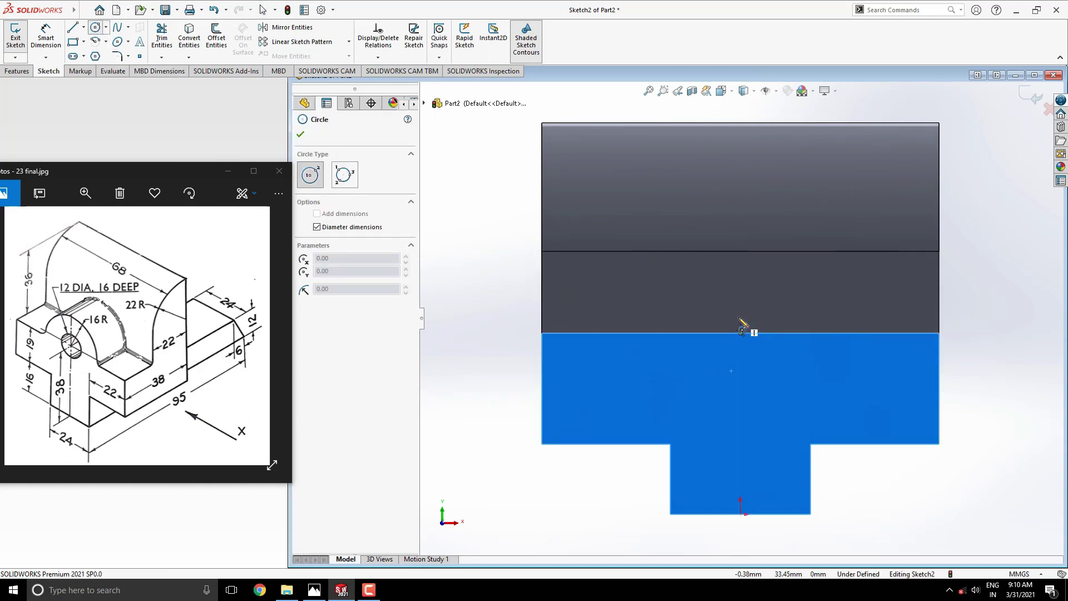
left_click(741, 288)
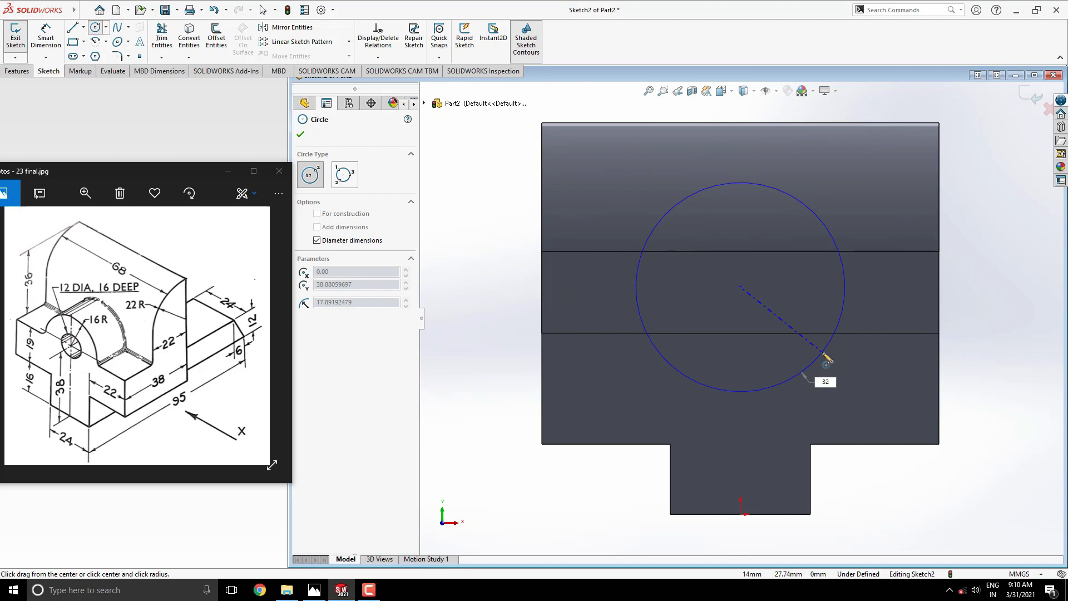
key("Return")
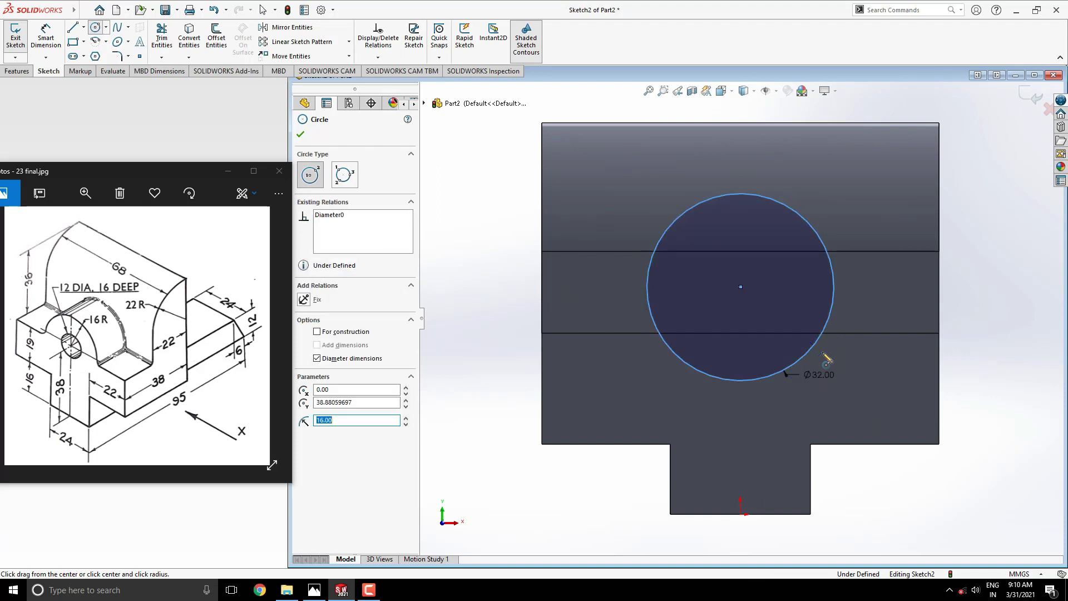
key("Escape")
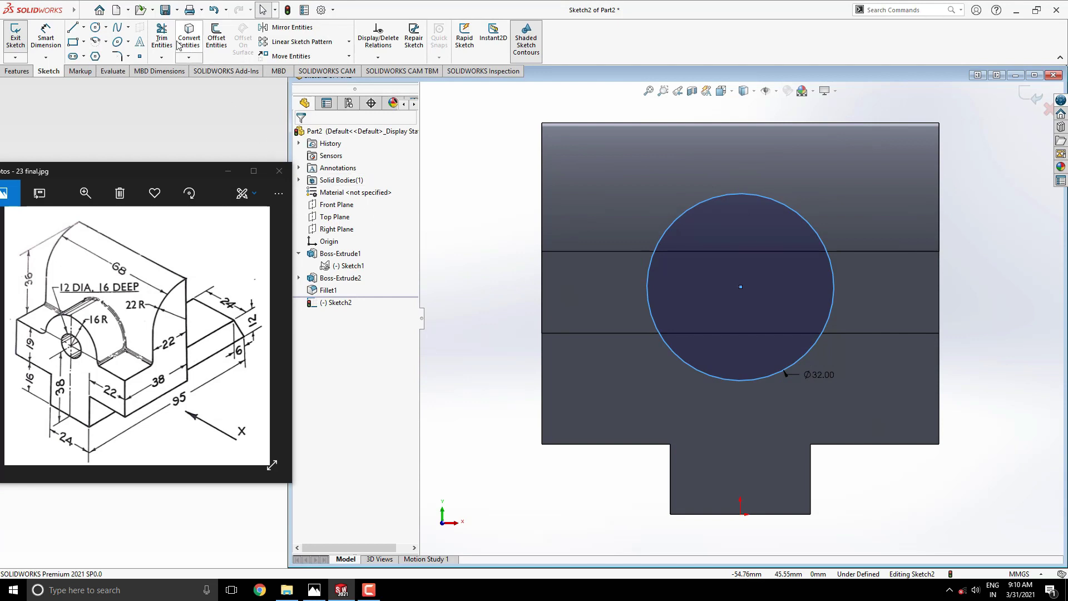
Step: Dimension the circle's centre 38 mm above the part's bottom edge
left_click(45, 37)
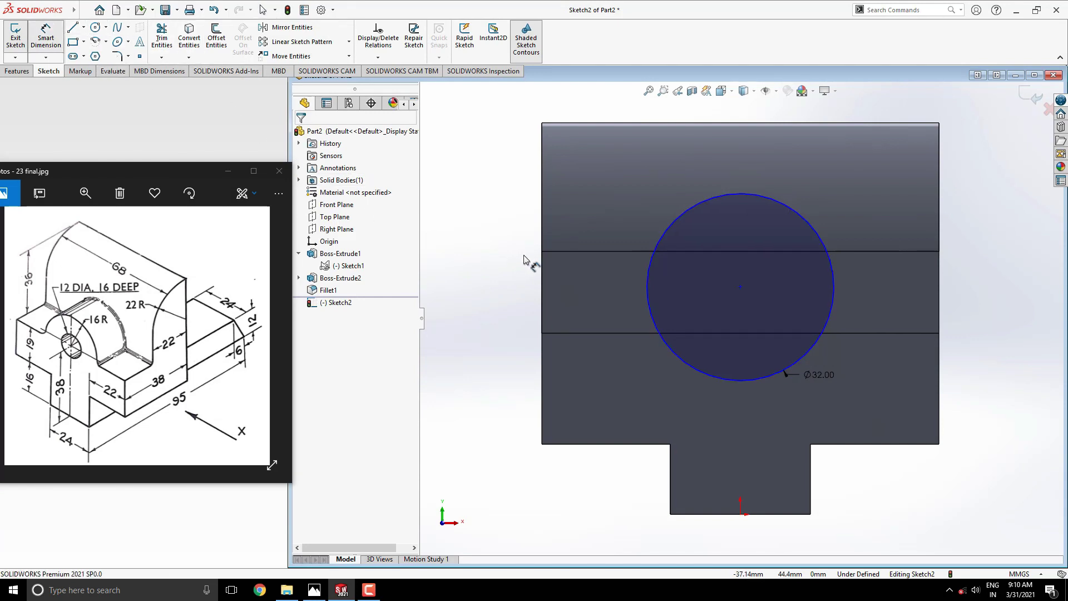
left_click(727, 513)
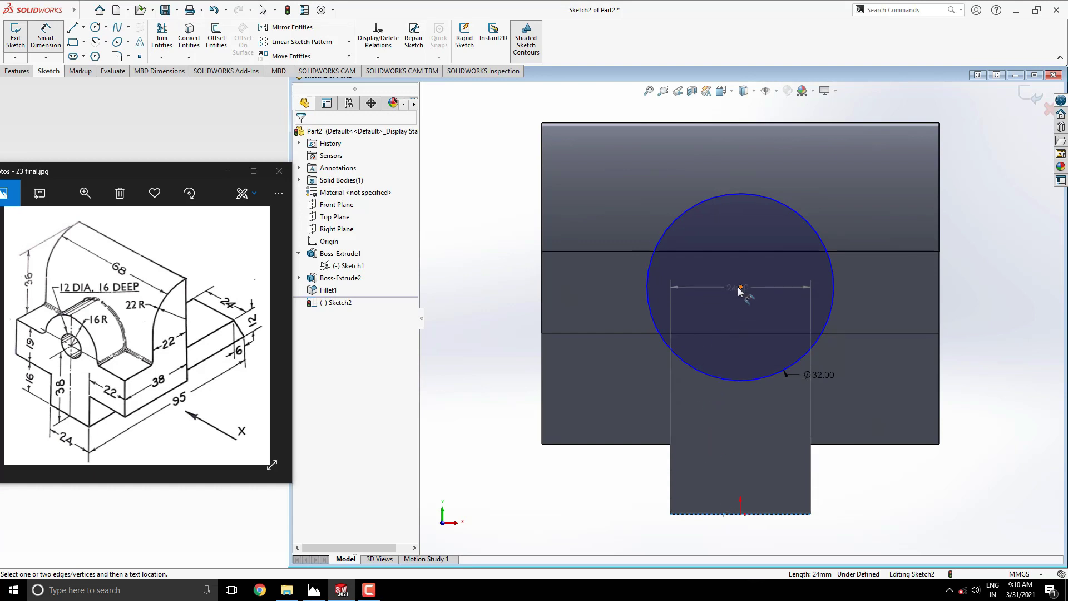
left_click(740, 287)
left_click(500, 347)
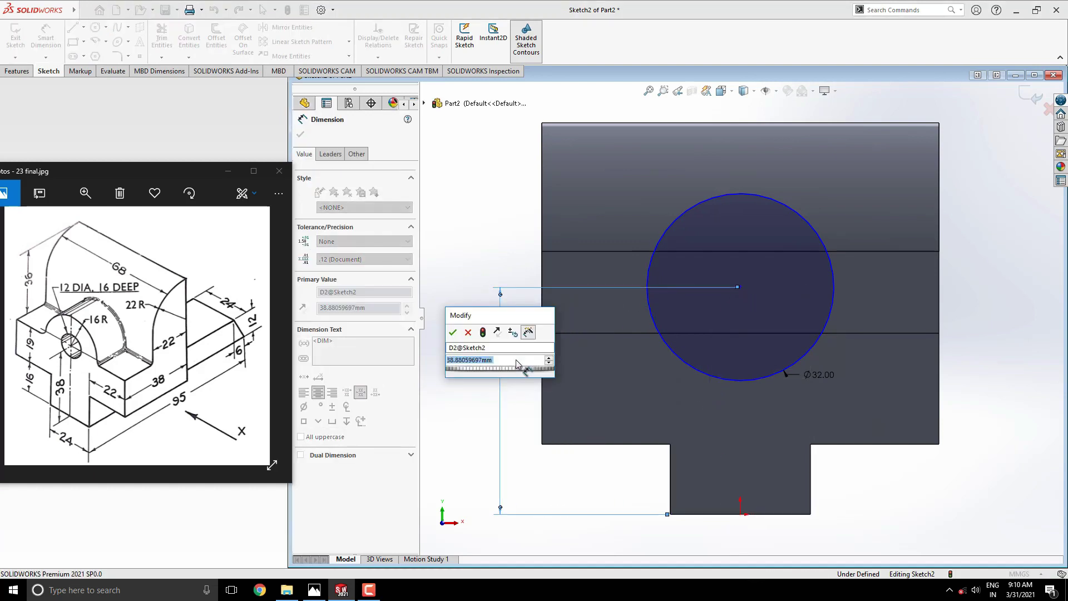
type("38")
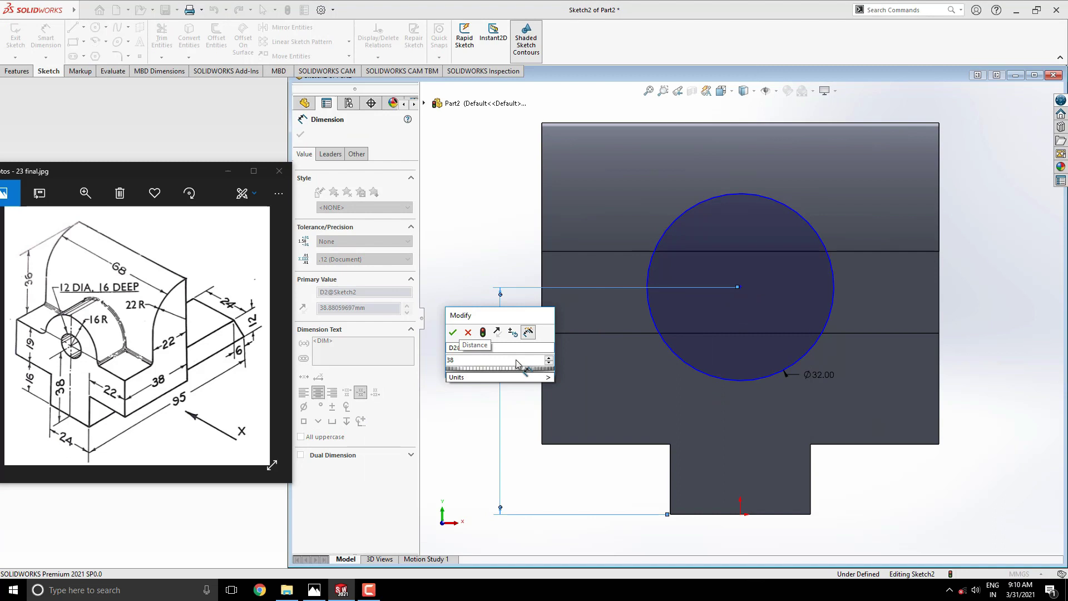
key("Return")
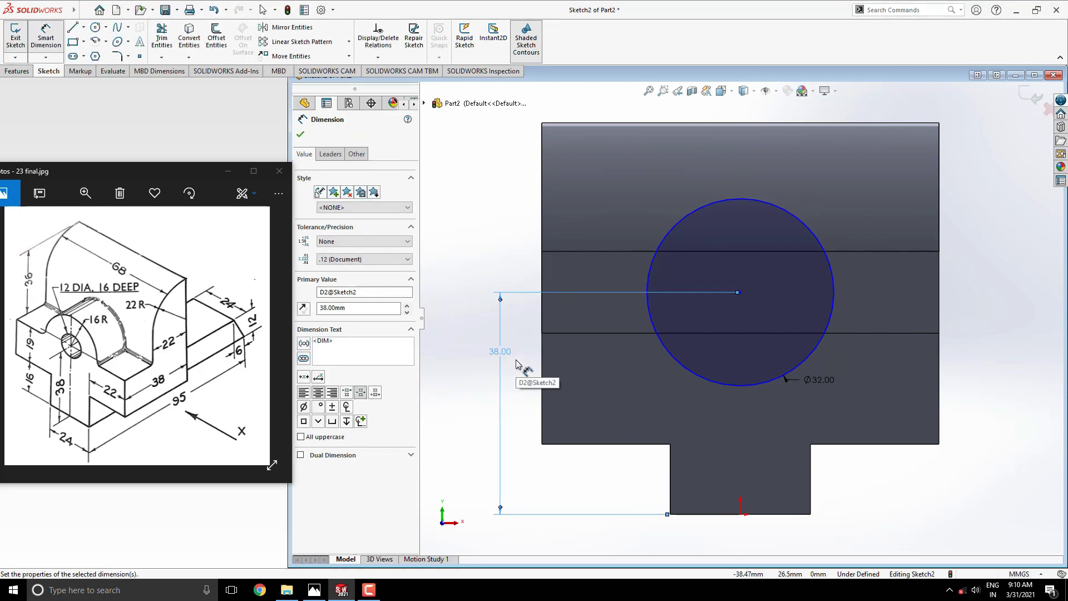
key("Escape")
scroll(798, 292, "down", 1)
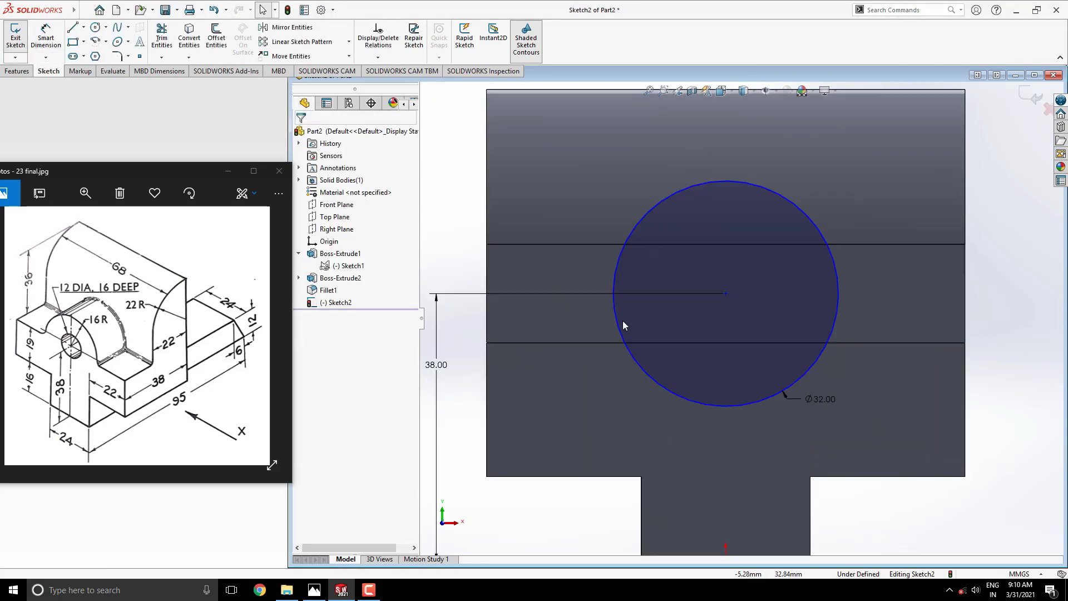
Step: Draw vertical lines down from the circle's left and right sides, joined along the base's top edge
left_click(72, 30)
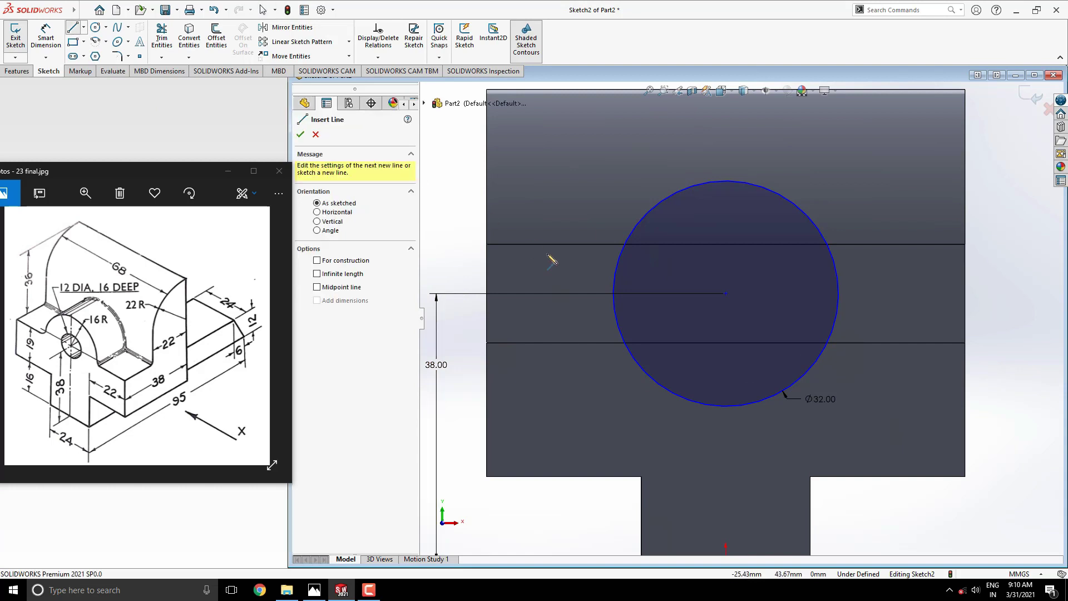
left_click(613, 293)
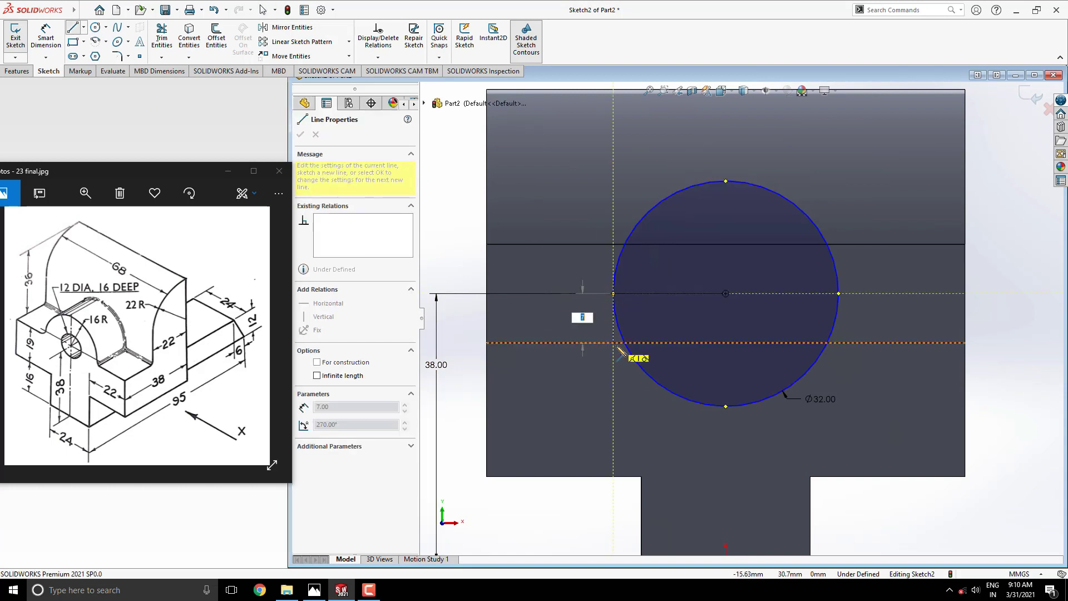
left_click(614, 342)
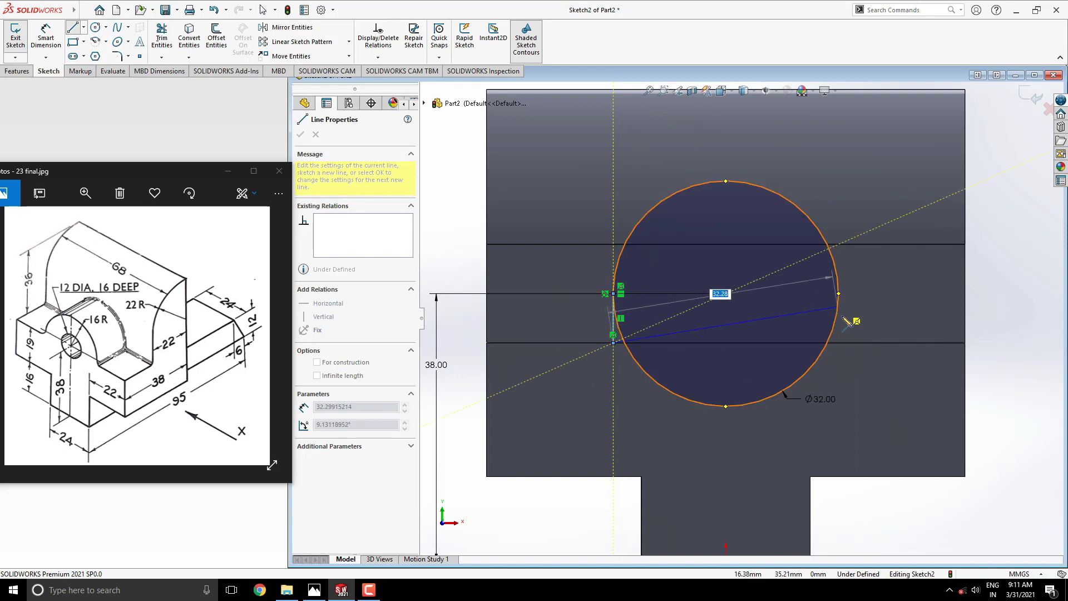
left_click(839, 342)
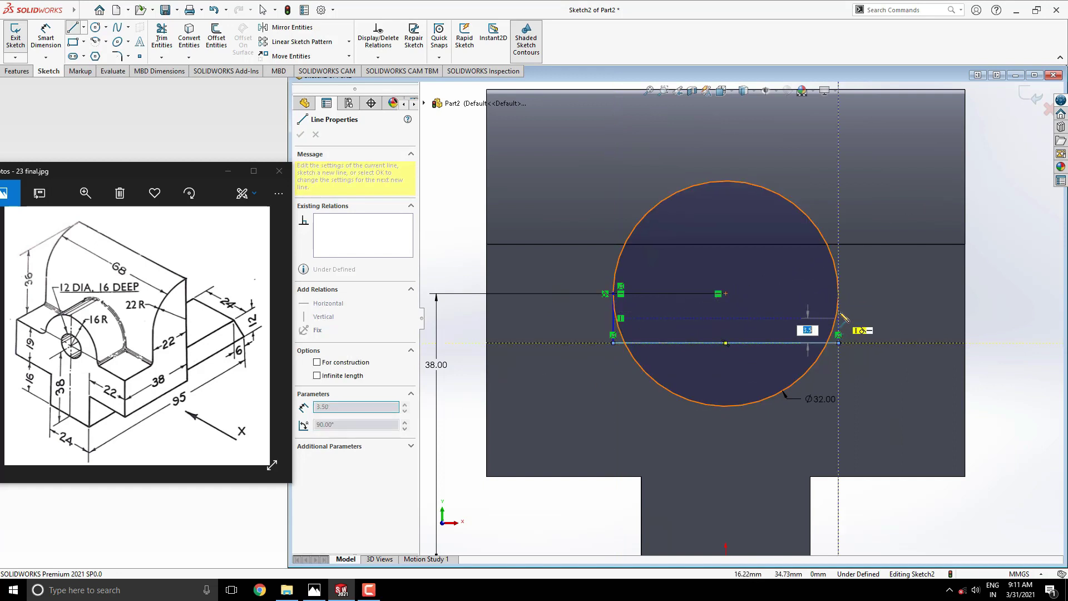
left_click(839, 293)
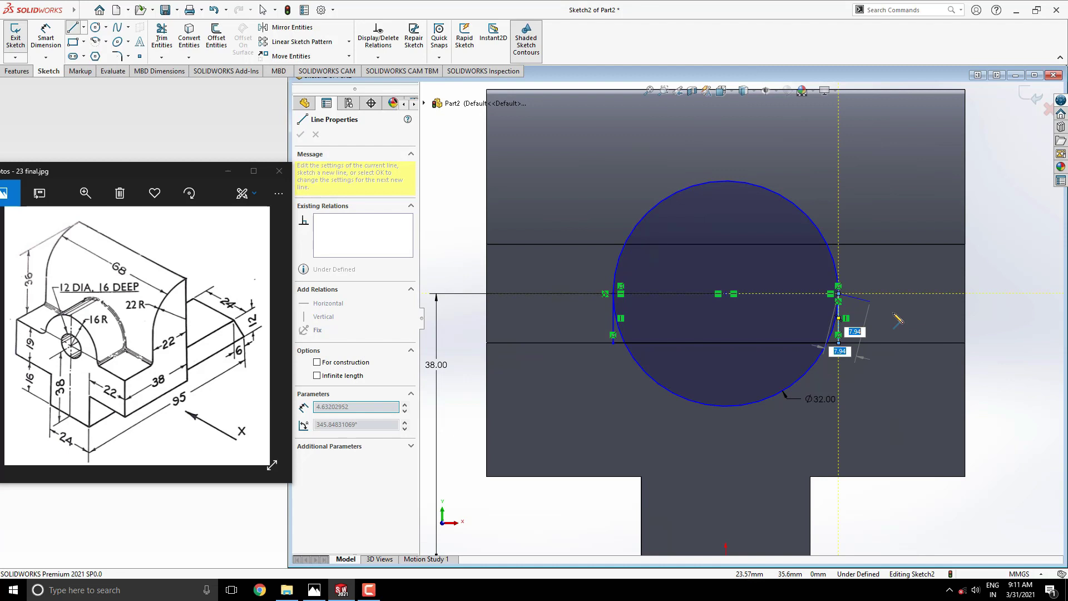
key("Escape")
key("Escape")
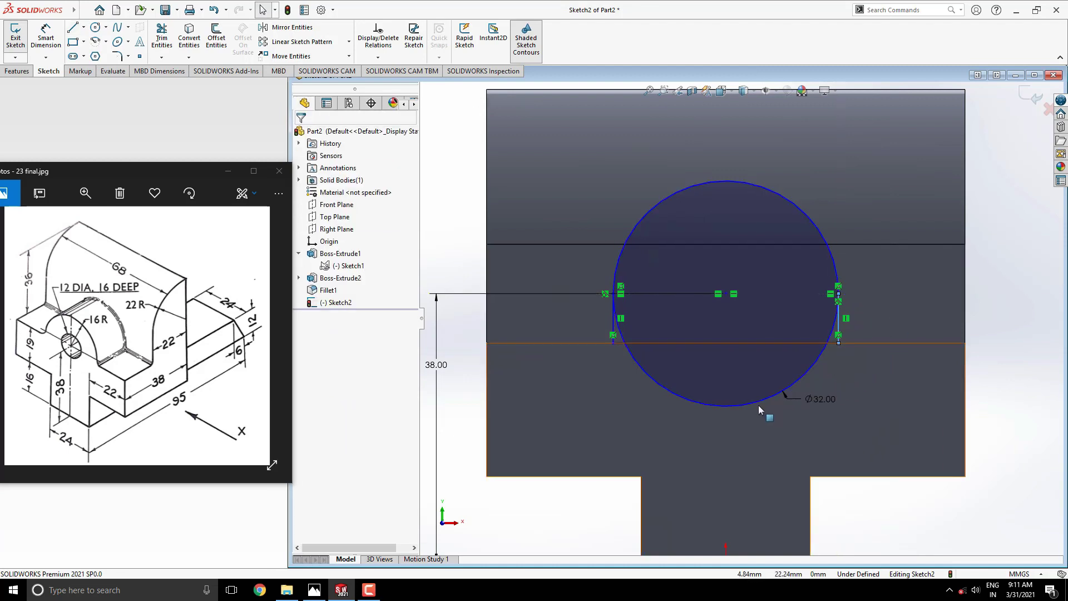
Step: Power-trim the circle's lower arc pieces in Sketch2, leaving an arch on two short vertical sides
left_click(161, 44)
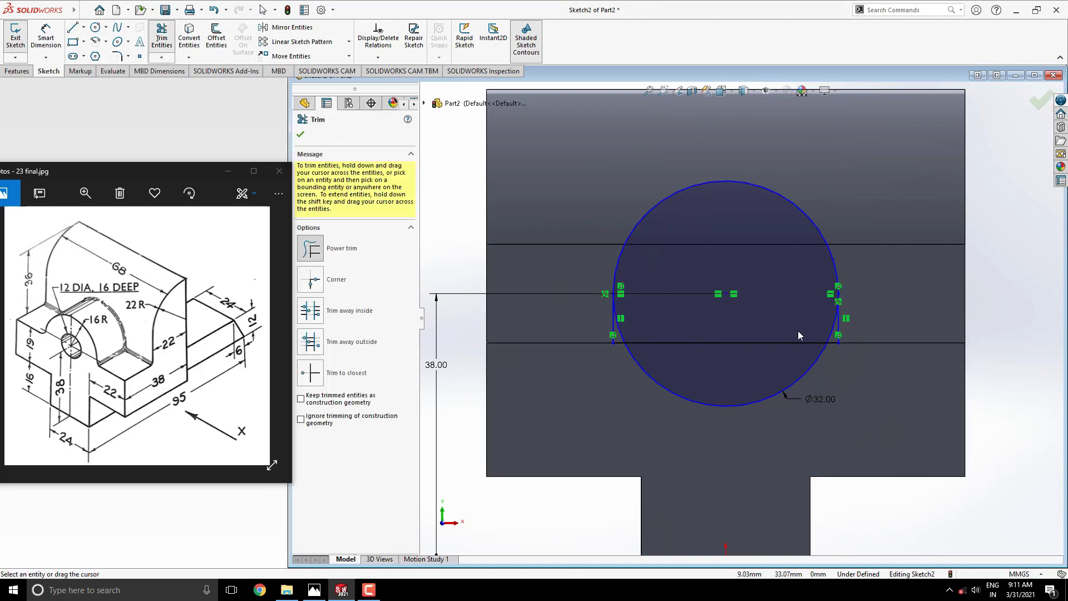
scroll(830, 337, "down", 2)
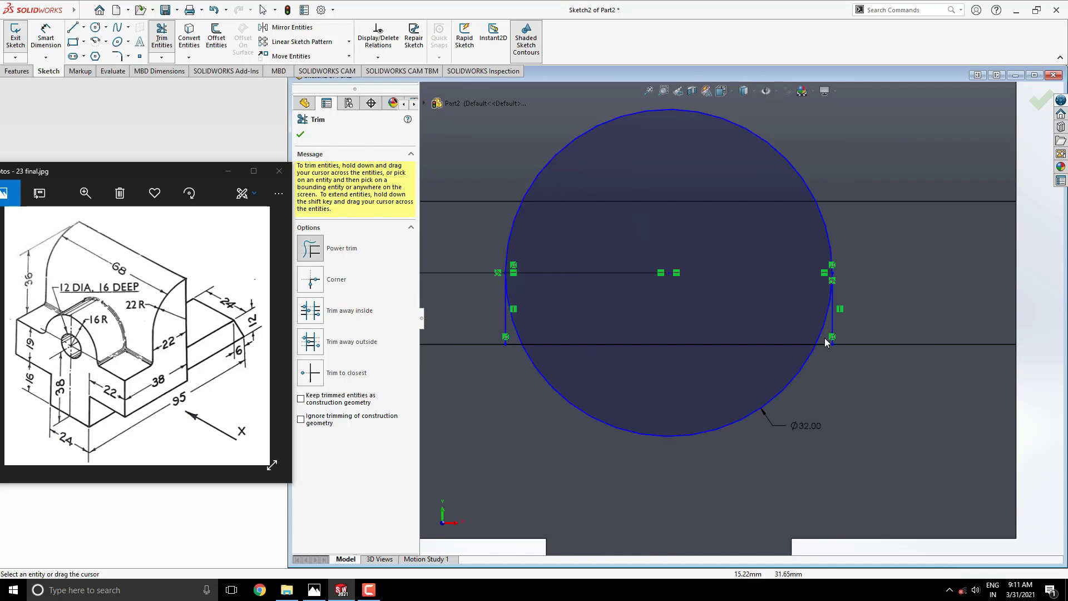
left_click_drag(822, 335, 816, 326)
left_click(794, 378)
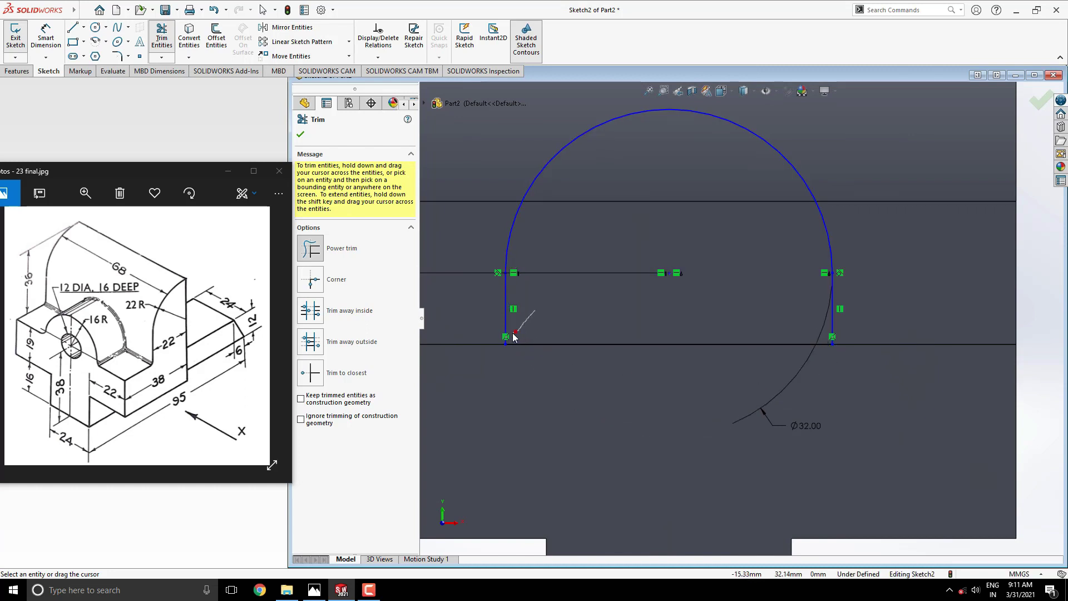
left_click_drag(515, 338, 516, 336)
scroll(712, 321, "up", 3)
key("Escape")
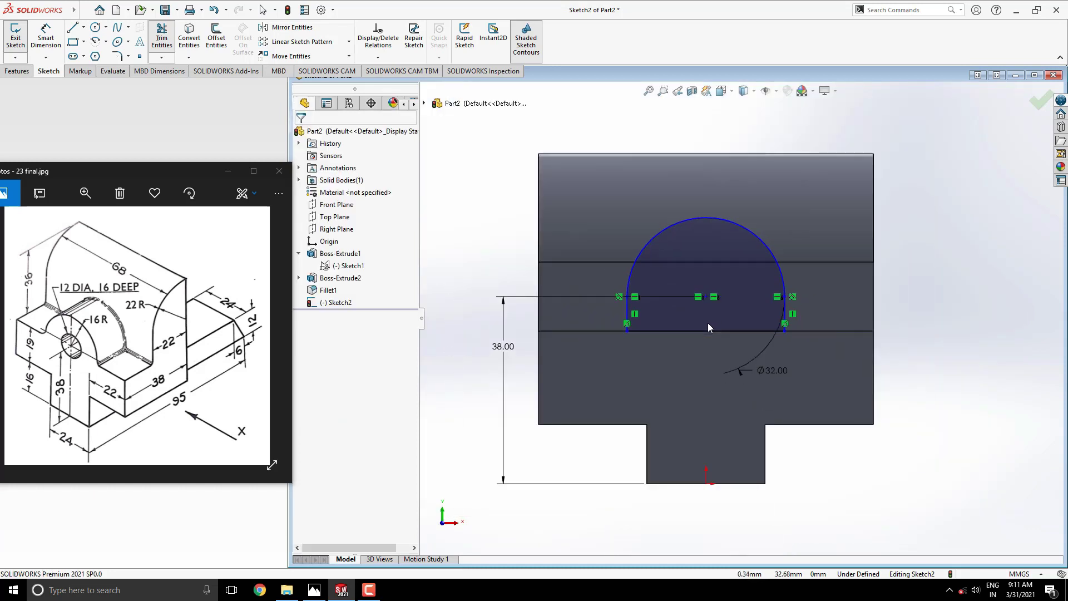
middle_click_drag(824, 323, 765, 365)
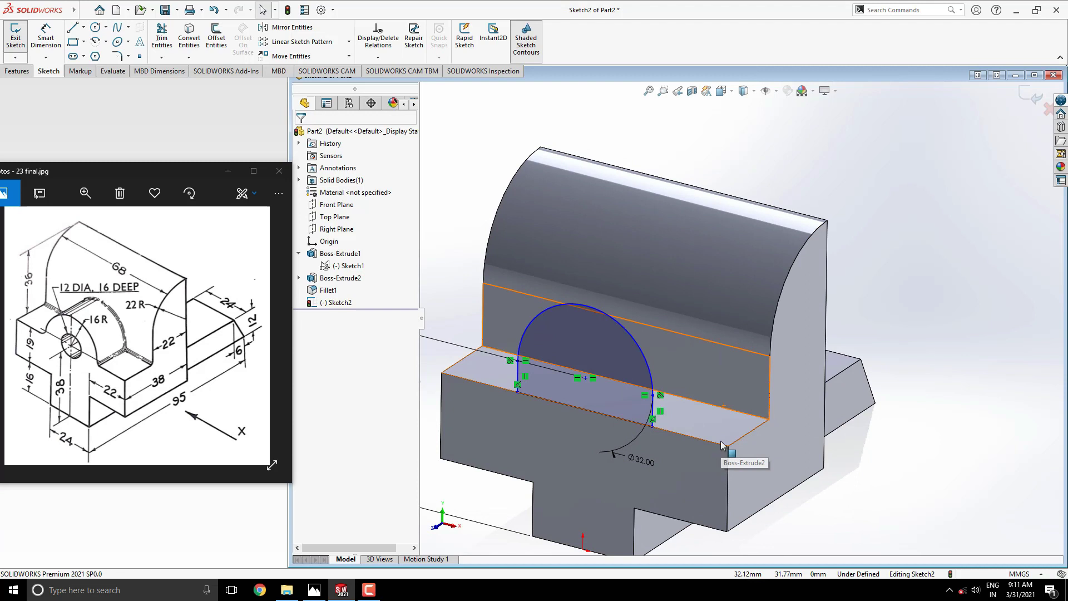
Step: Boss-extrude the arched Sketch2 Up To Surface, stopping at the upright's curved top face
left_click(16, 71)
left_click(21, 36)
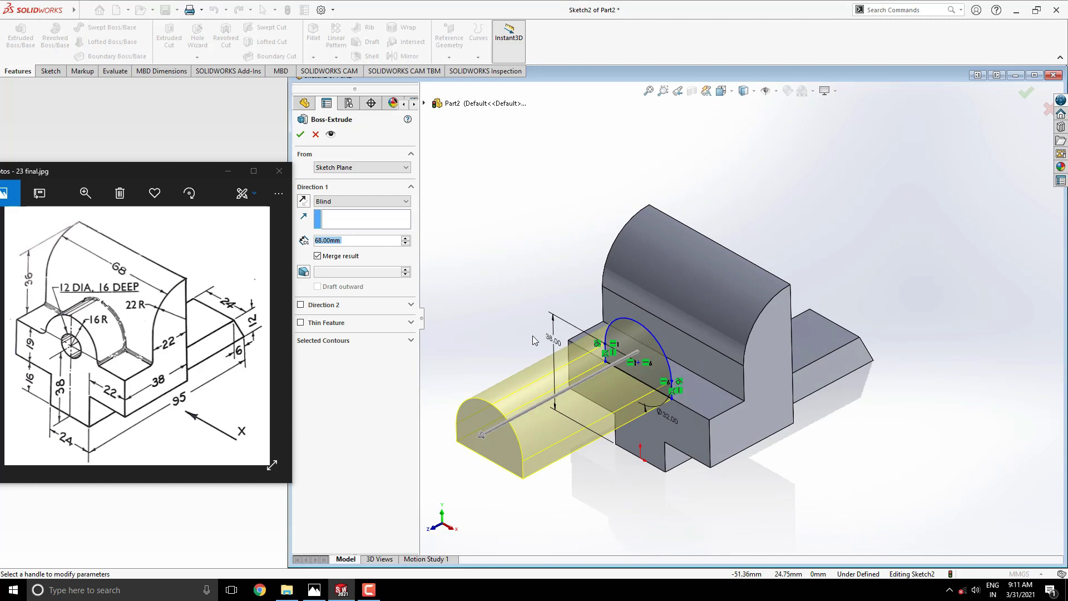
left_click(404, 205)
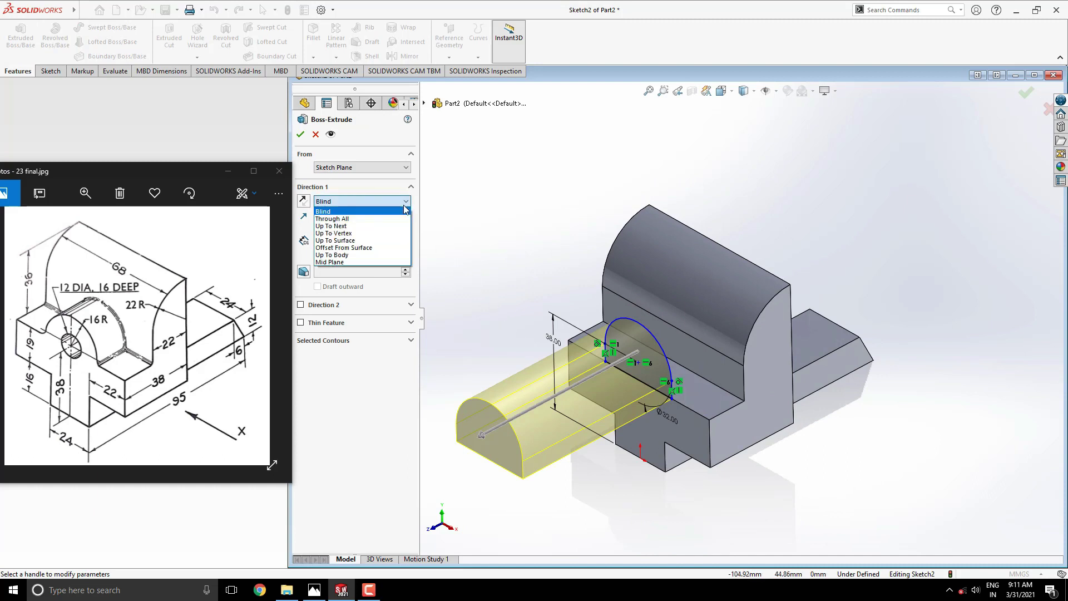
left_click(349, 241)
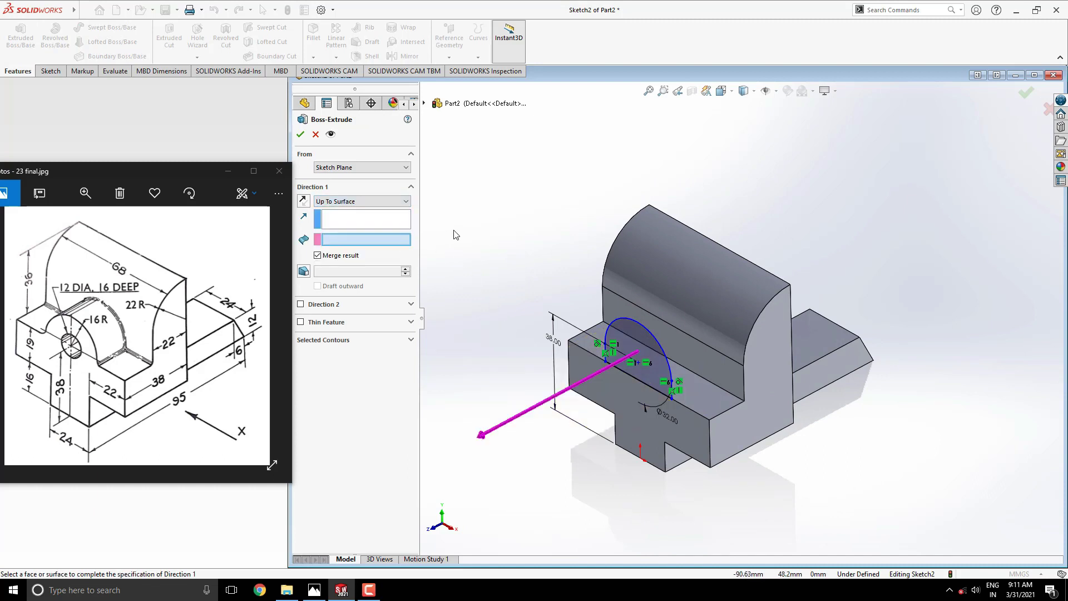
left_click(702, 315)
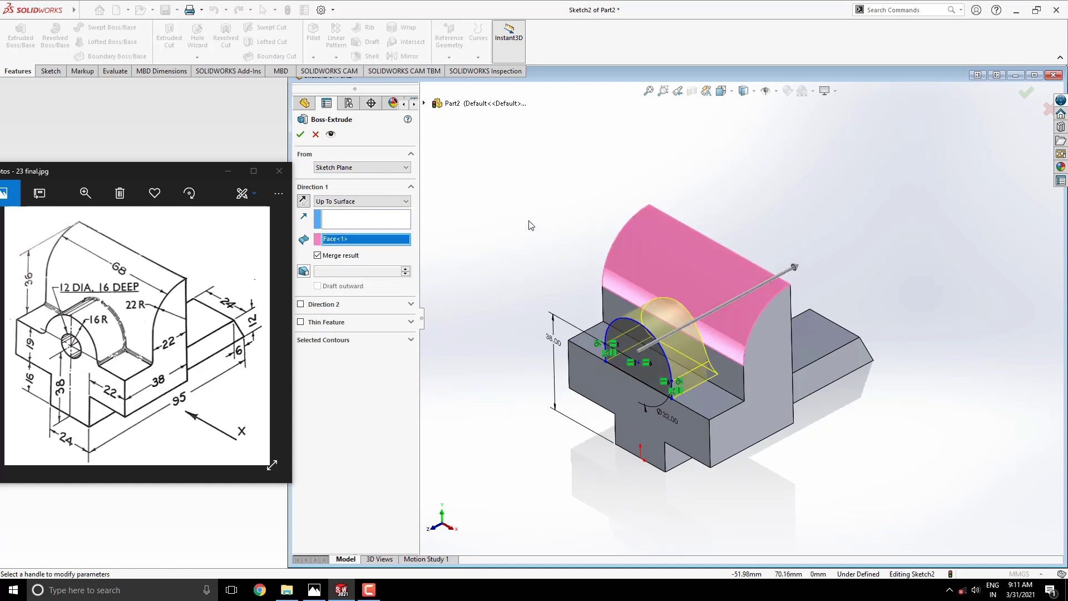
scroll(512, 228, "down", 2)
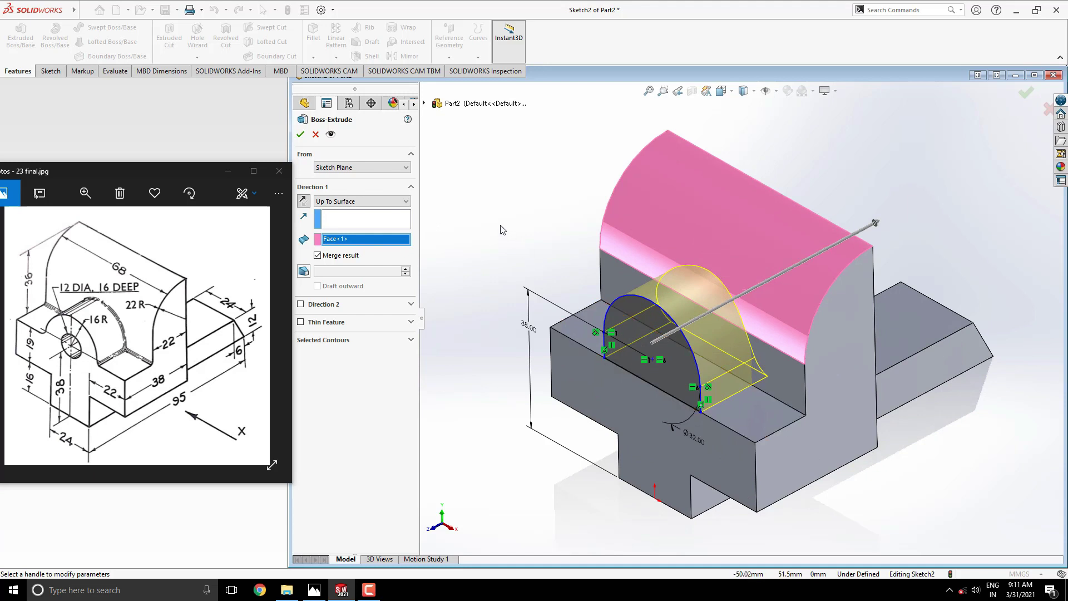
left_click(300, 134)
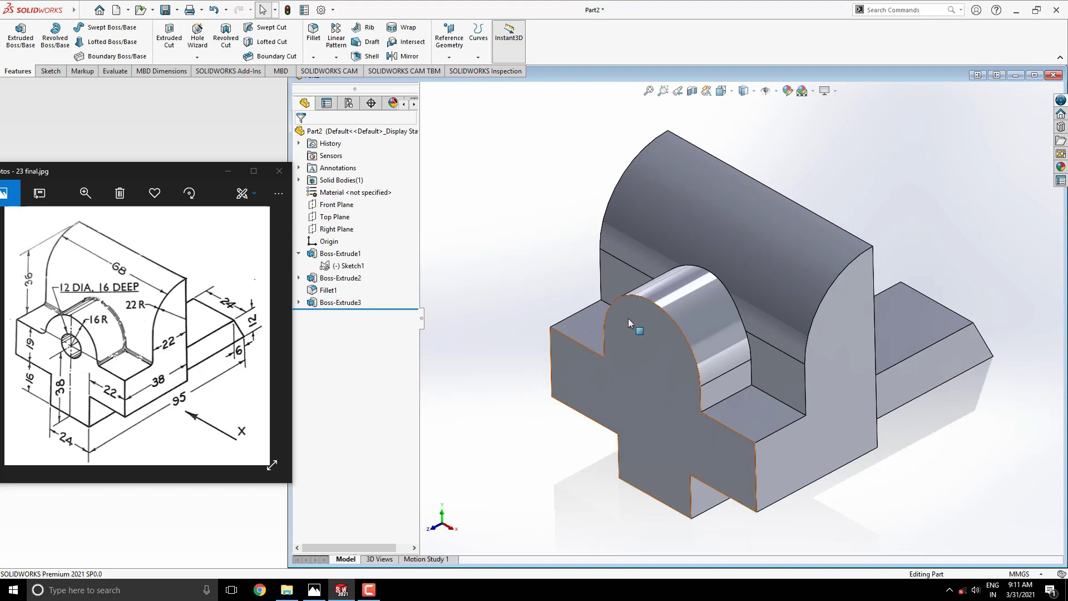
Step: Sketch a 12 mm diameter circle on the front face, centred on the arch's centre
left_click(659, 359)
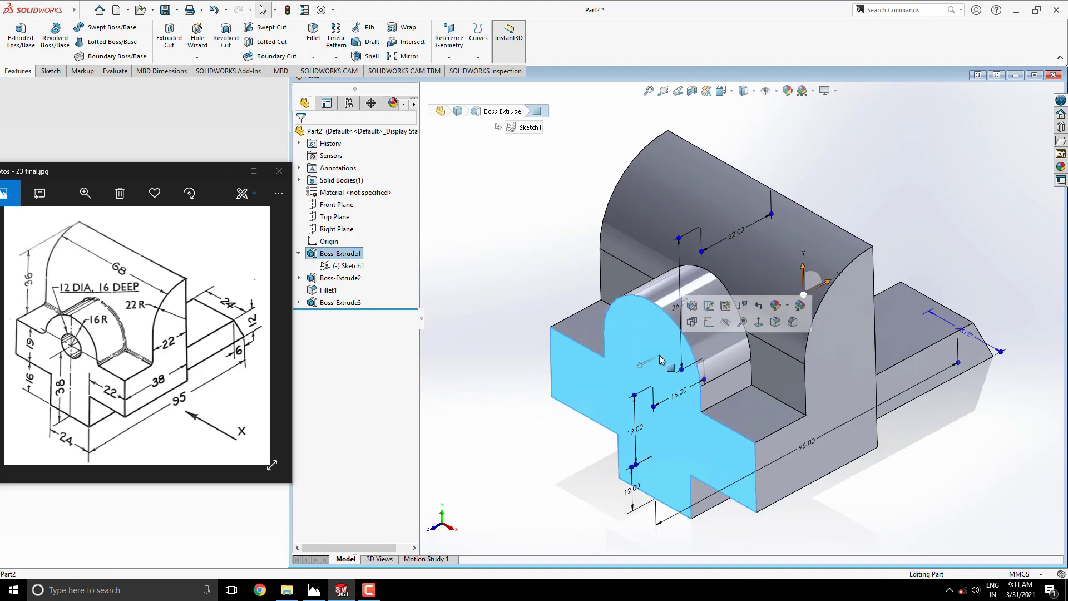
left_click(708, 322)
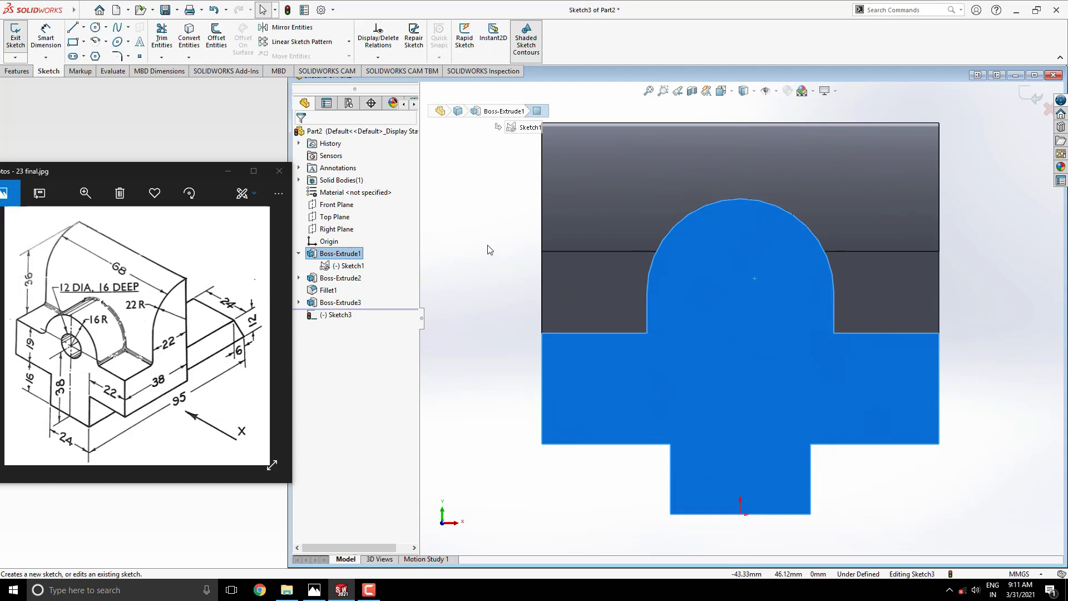
left_click(95, 29)
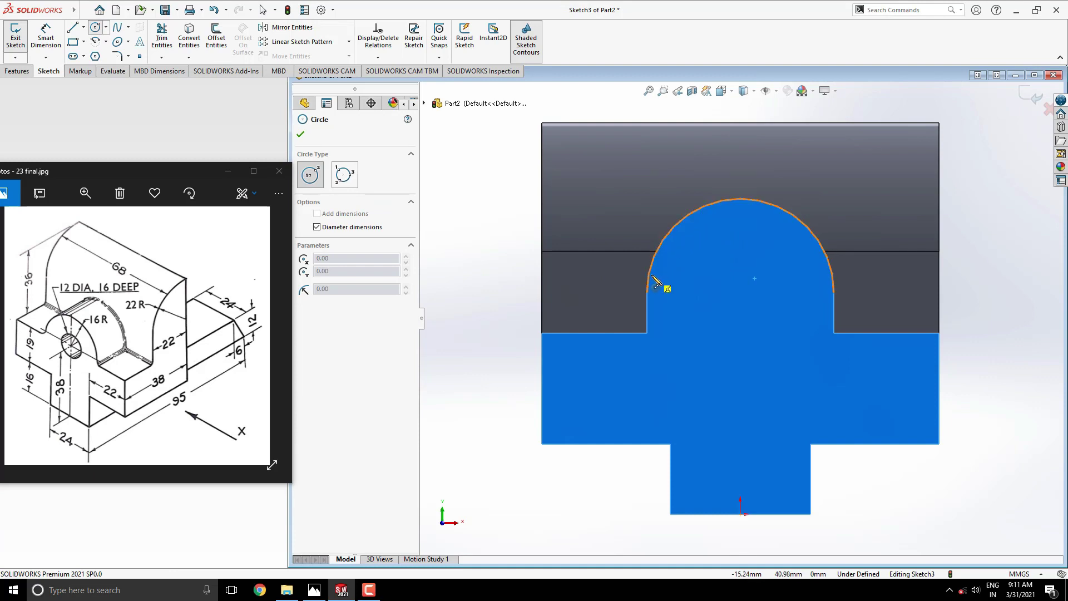
left_click(741, 292)
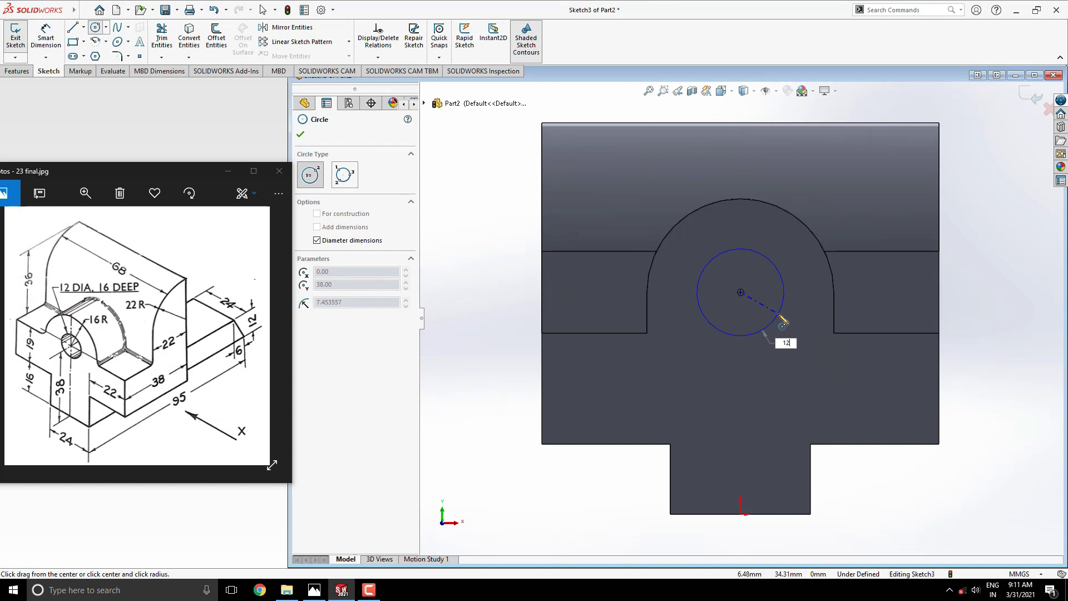
key("Return")
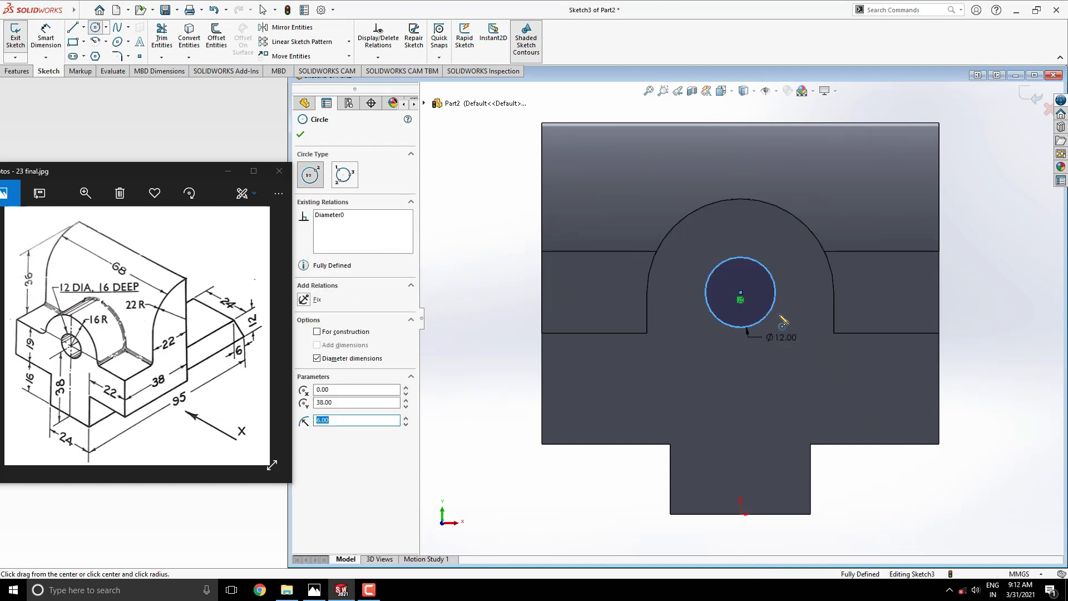
key("Escape")
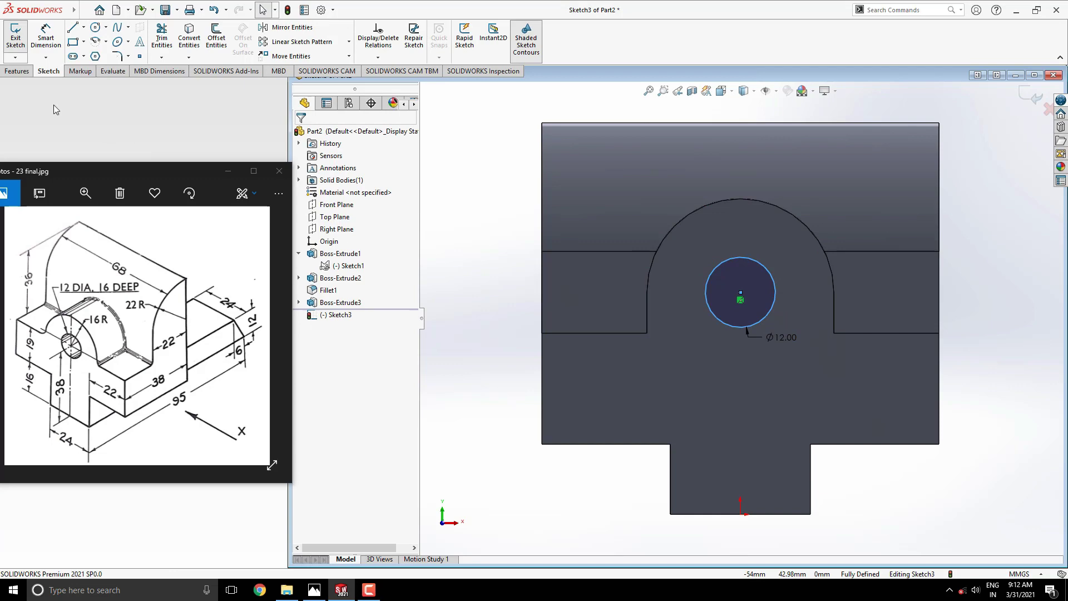
Step: Extruded-cut the 12 mm circle Blind to a depth of 16 mm
left_click(23, 74)
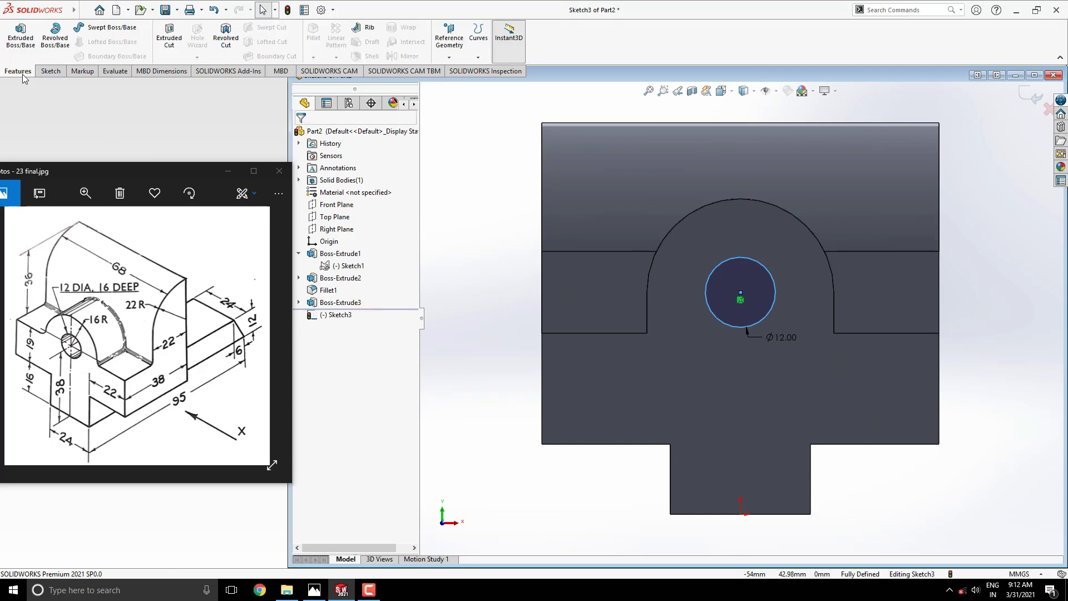
left_click(173, 50)
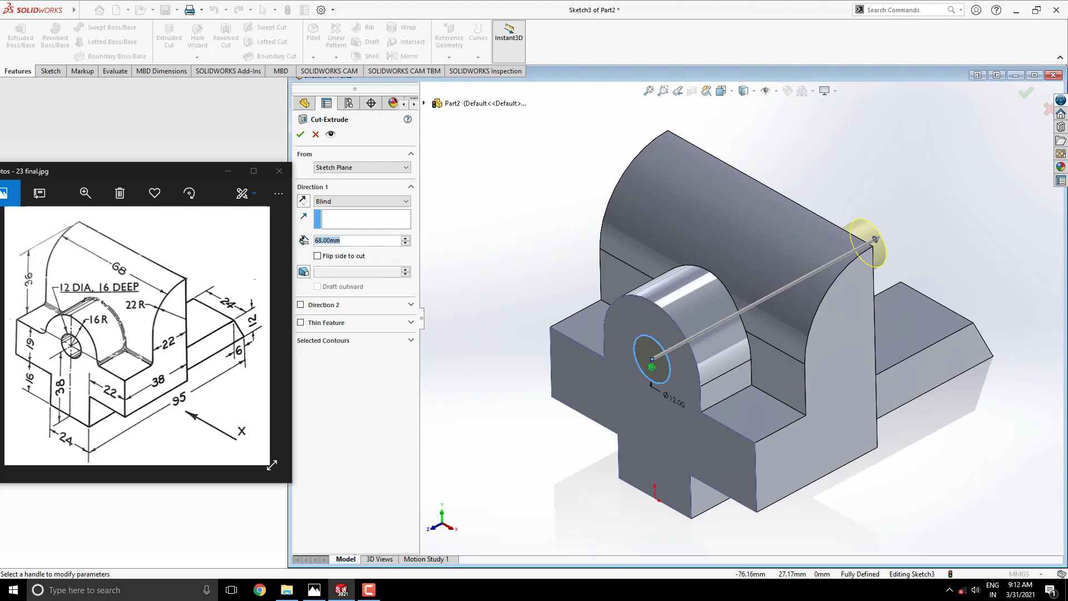
type("16")
key("Return")
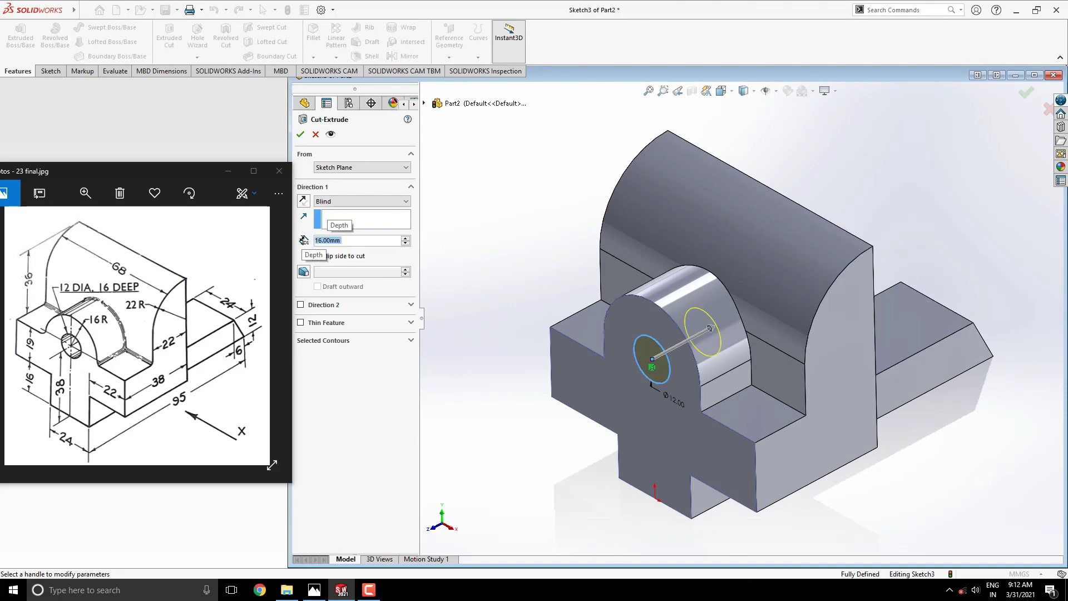
left_click(300, 135)
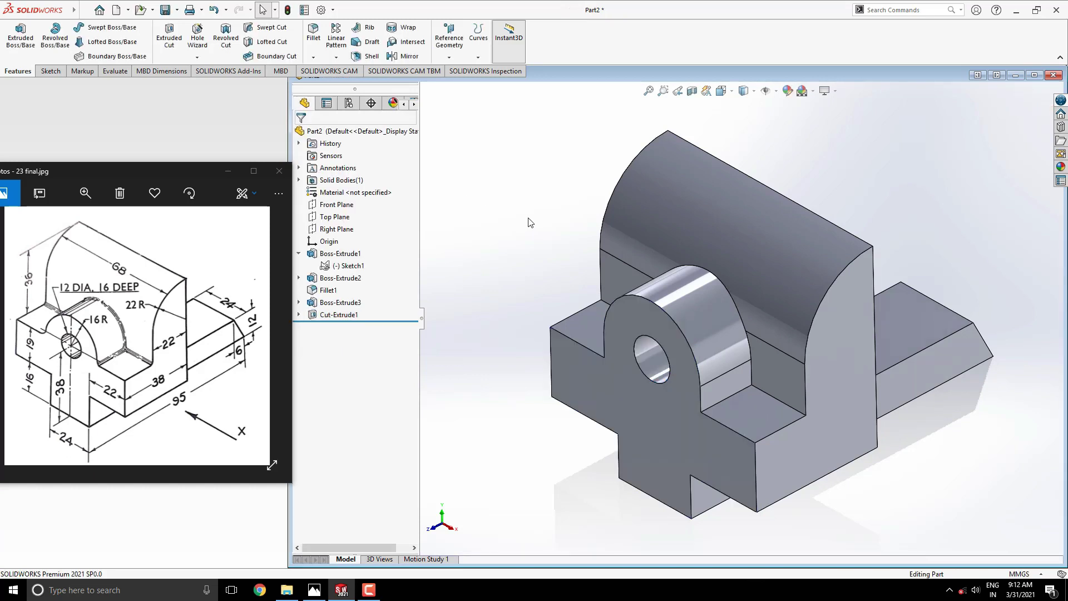
Step: Fillet the five boss junction edges, including far-side ones, with a 2.5 mm radius
left_click(313, 33)
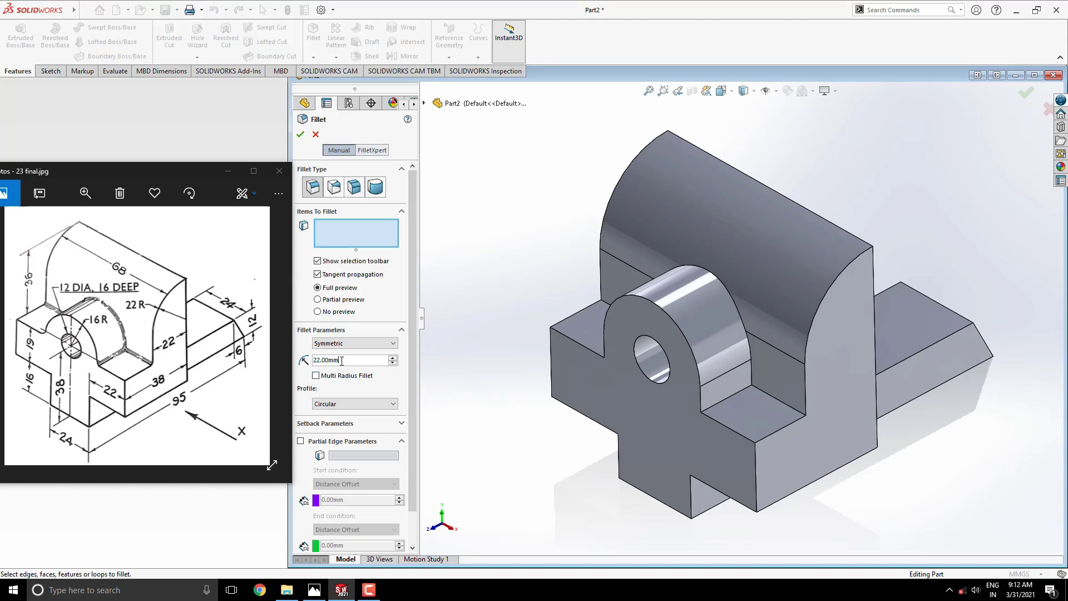
type("2.5")
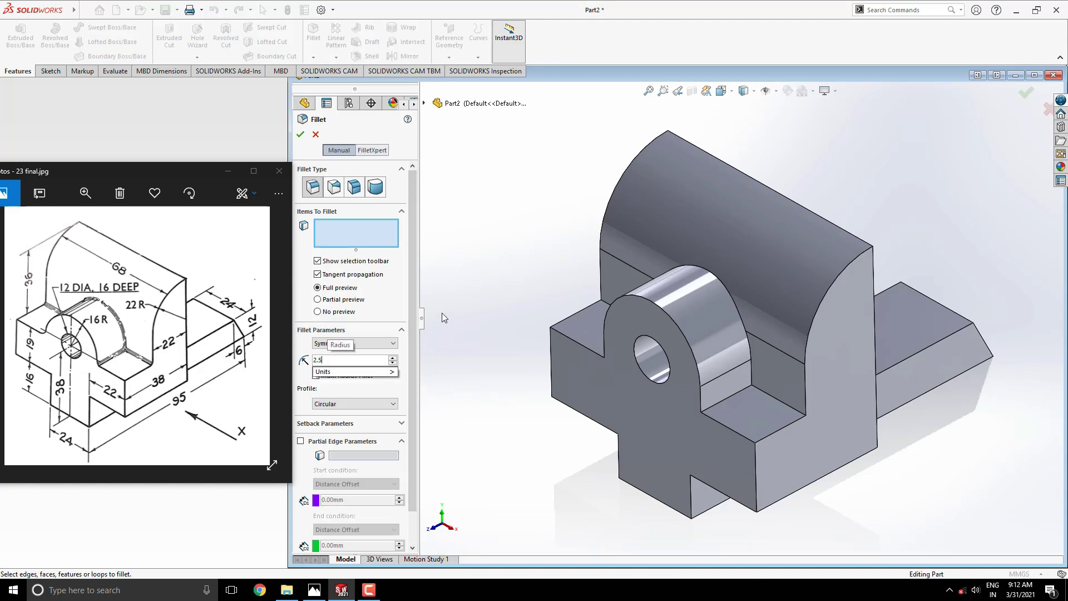
key("Return")
scroll(749, 381, "down", 2)
left_click(751, 346)
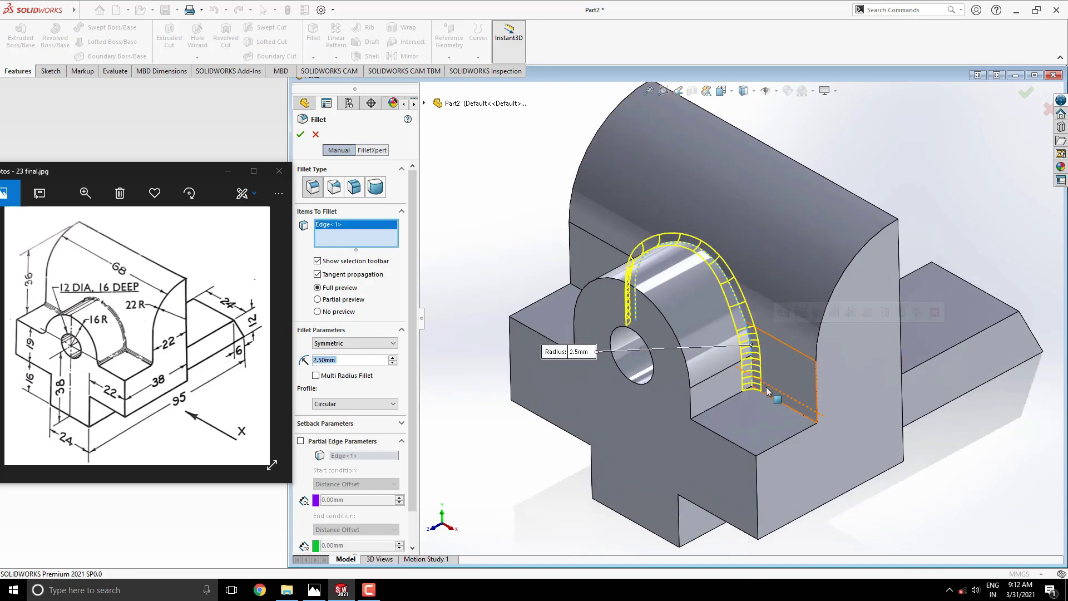
left_click(780, 405)
middle_click_drag(729, 398, 584, 384)
left_click(479, 431)
key("Return")
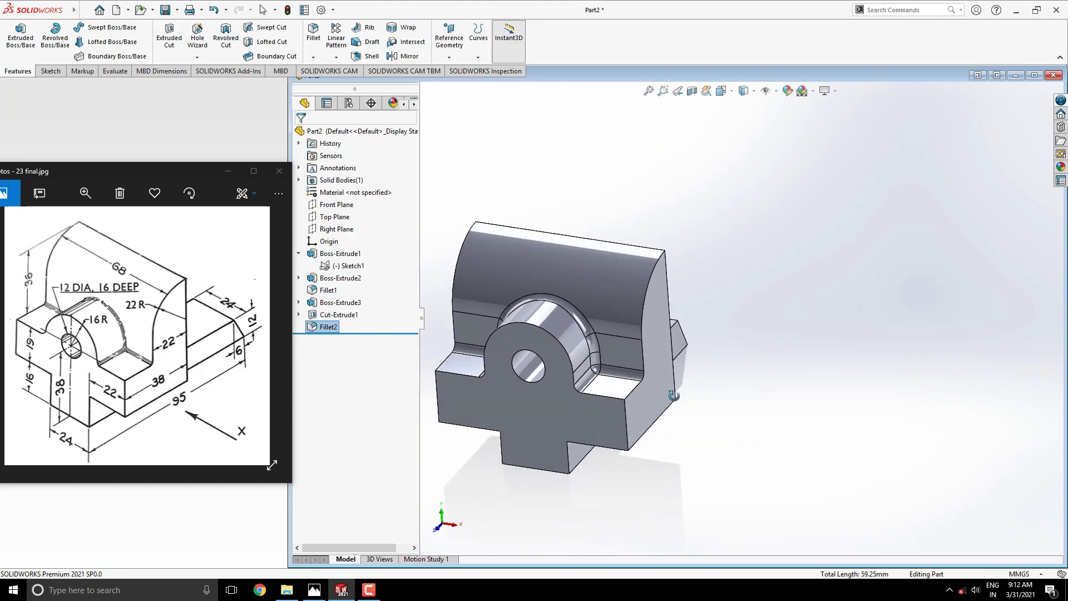
Step: Put away the reference drawing and maximize the part window
left_click(228, 171)
left_click(1035, 74)
middle_click_drag(649, 323, 863, 306)
Step: Apply the brushed steel appearance from Metal > Steel to the whole part
left_click(1061, 167)
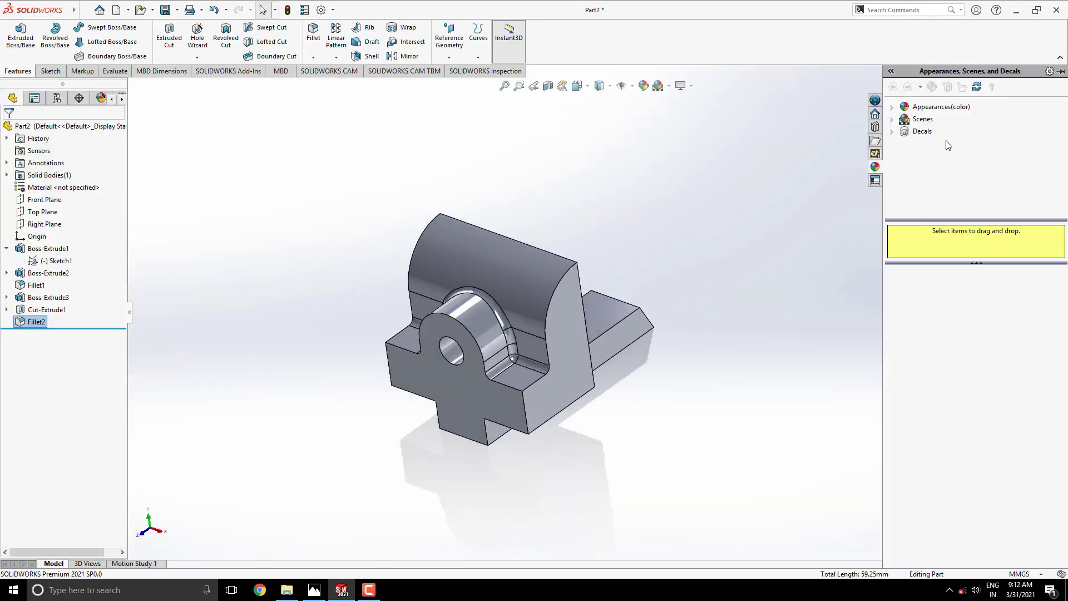
left_click(892, 109)
left_click(904, 132)
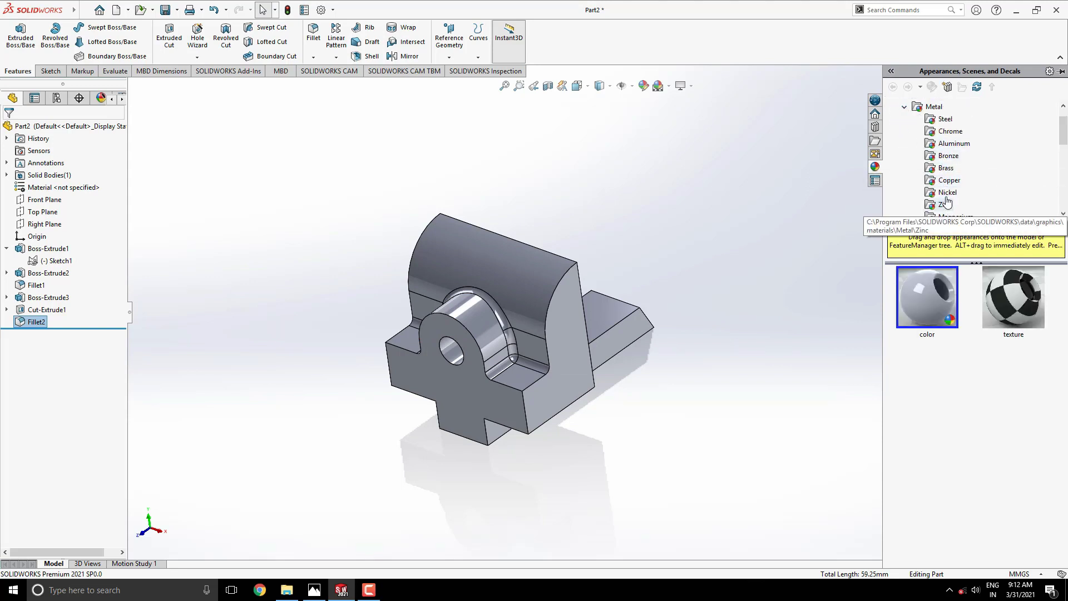
left_click(945, 119)
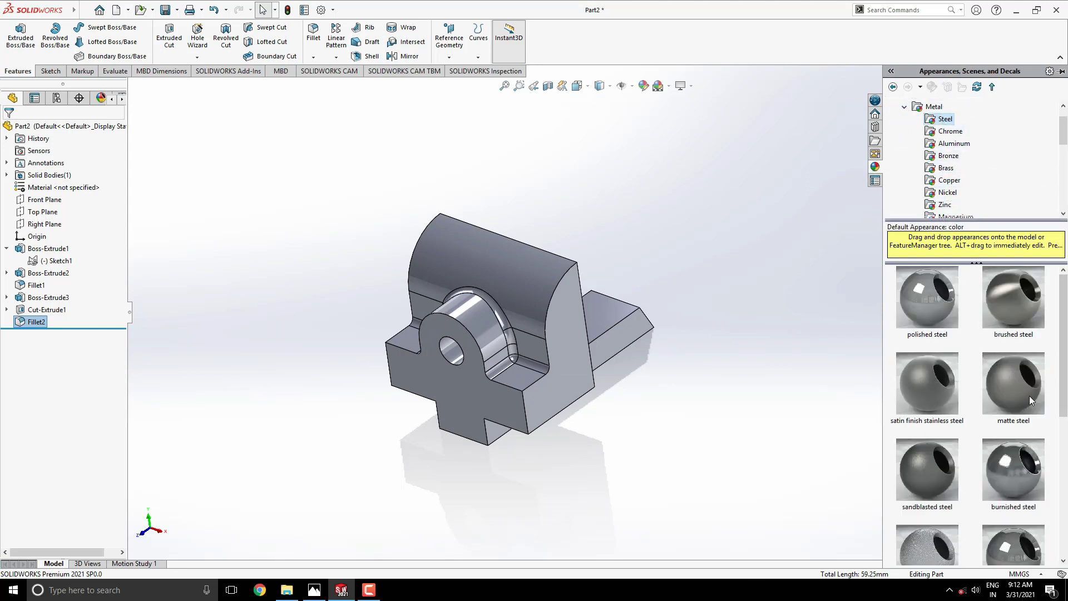
mouse_move(1013, 301)
left_mouse_down()
mouse_move(1012, 312)
mouse_move(529, 299)
left_mouse_up()
left_click(568, 294)
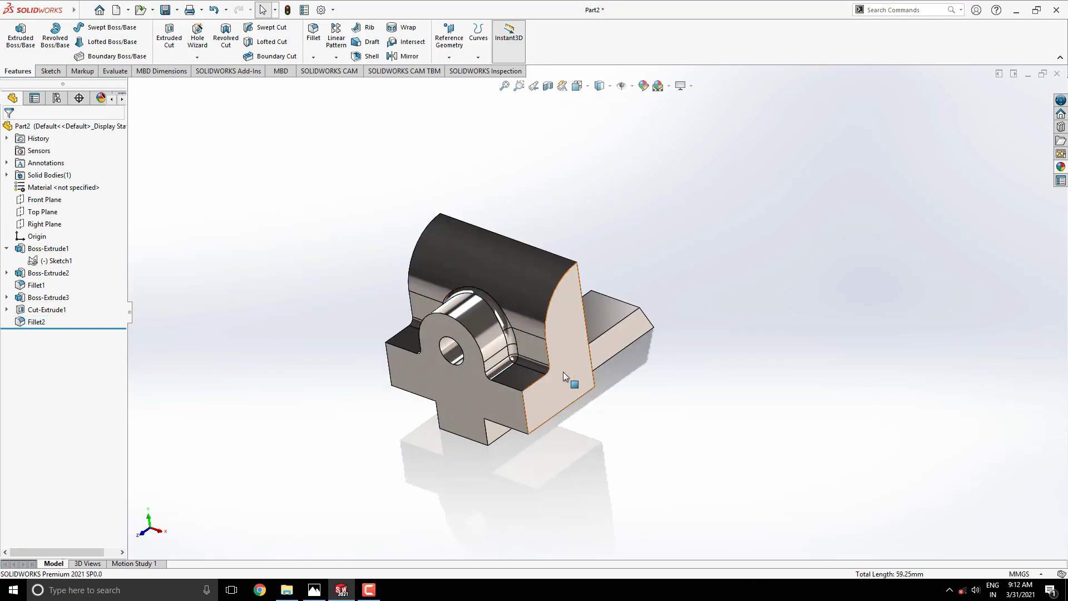
scroll(512, 354, "down", 3)
middle_click_drag(536, 353, 423, 337)
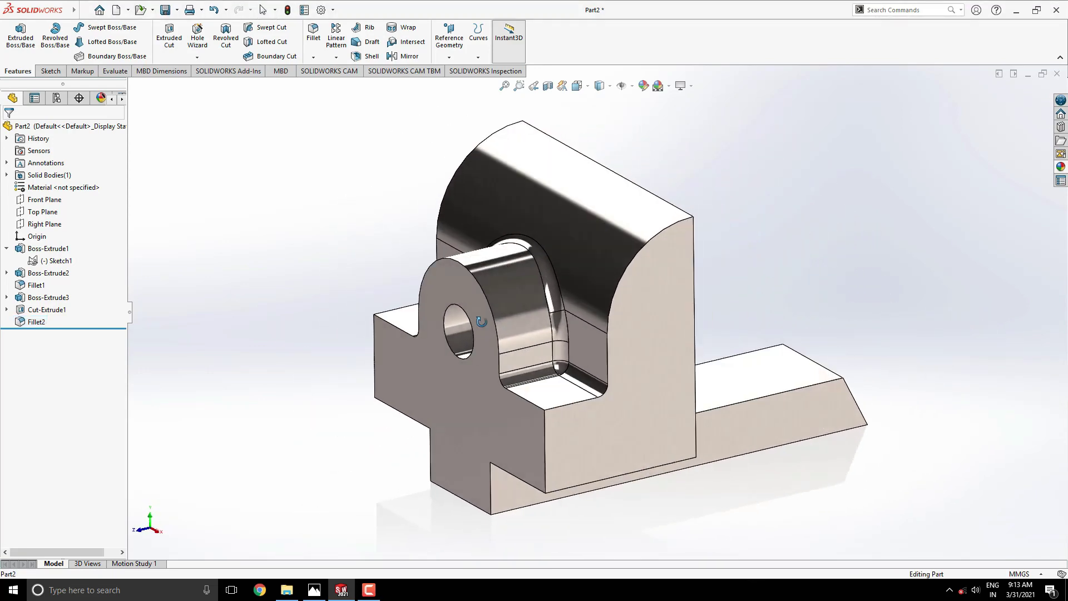
key("space")
key("Escape")
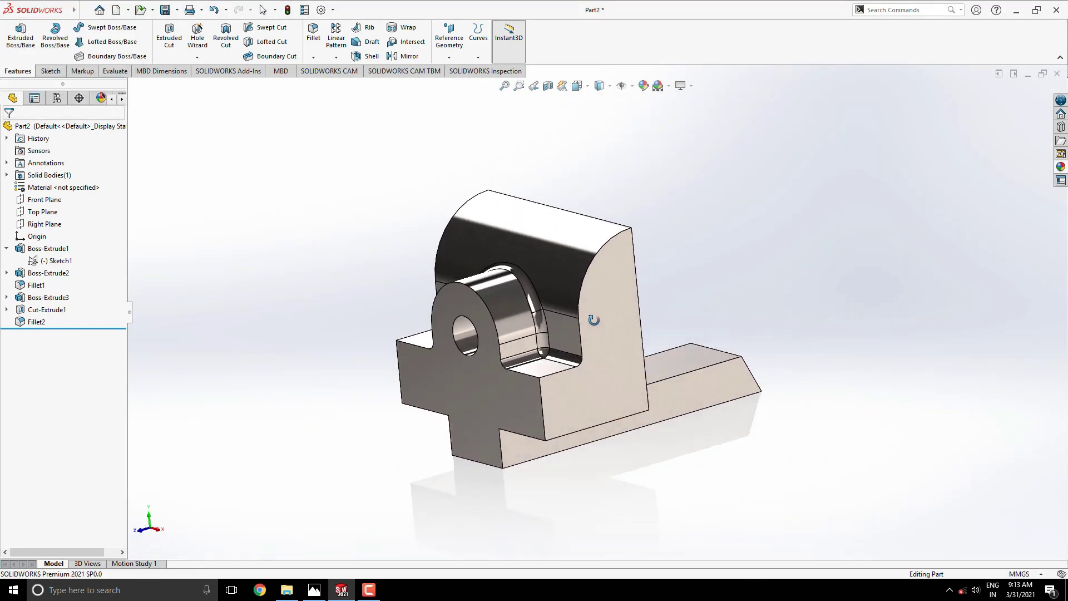